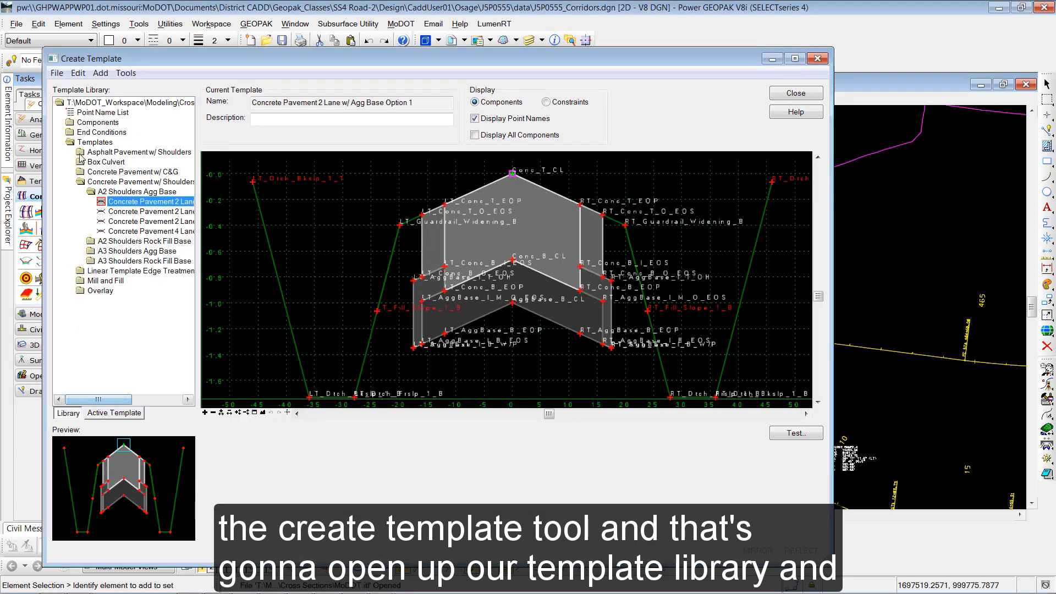
- Open the J5P0555.itl template library from the CaddUser01 > Osage > J5P0555 > data folder
left_click(59, 73)
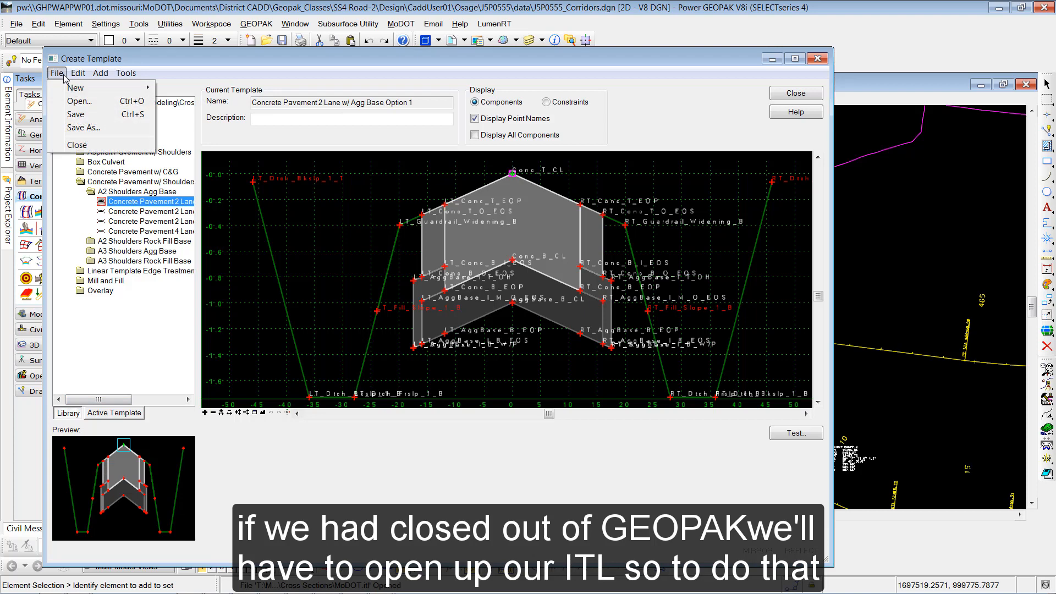
left_click(75, 102)
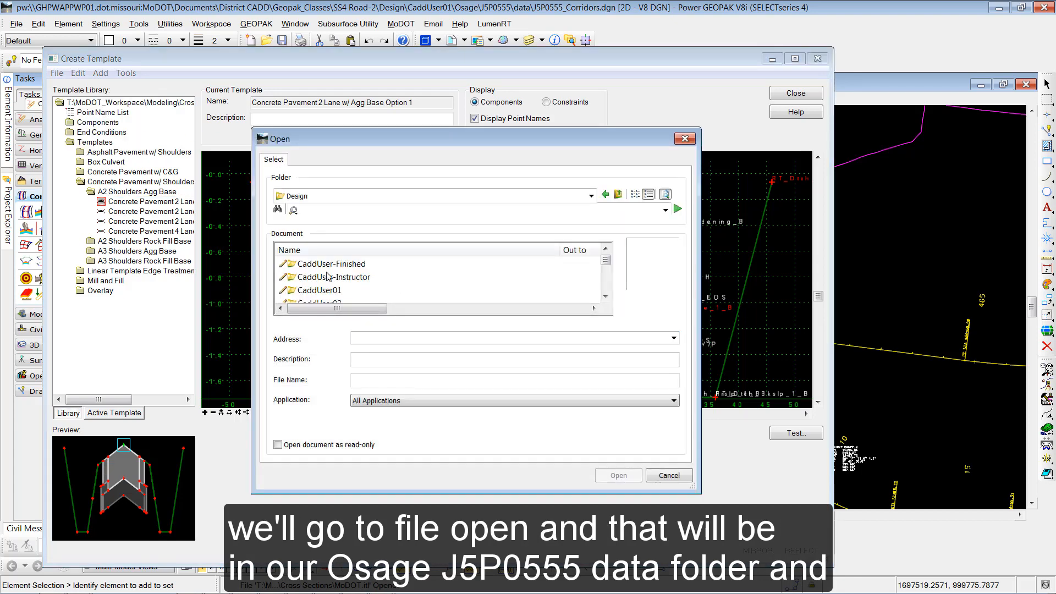
double_click(332, 290)
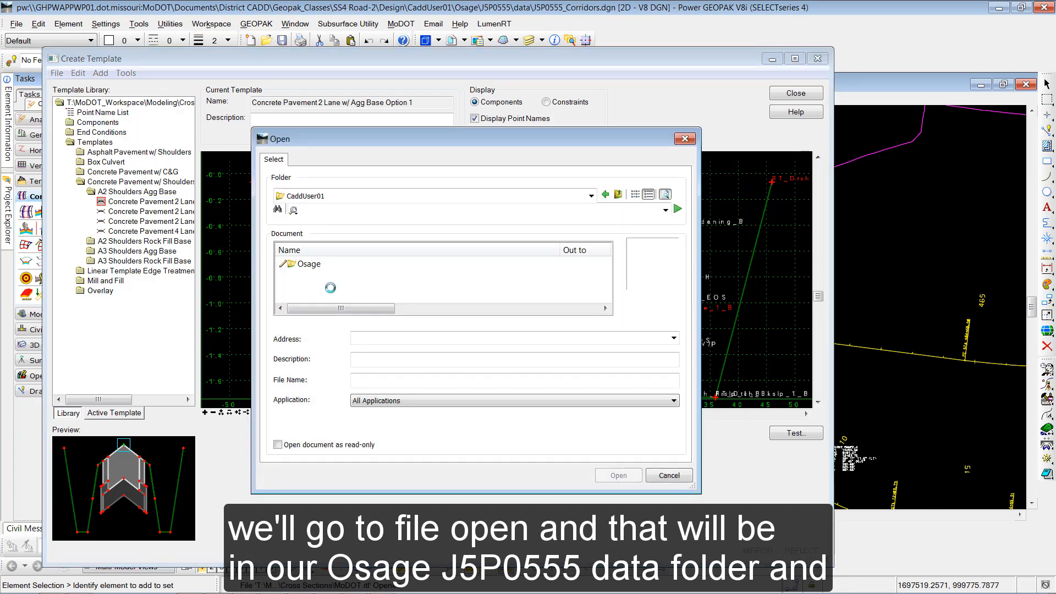
double_click(309, 264)
double_click(312, 265)
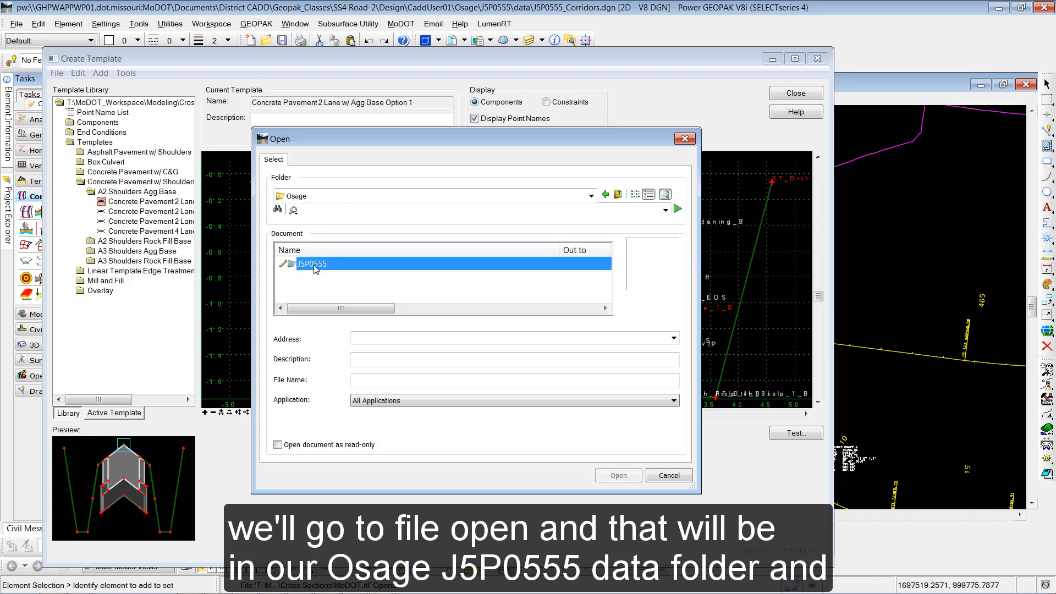
double_click(311, 264)
left_click(314, 265)
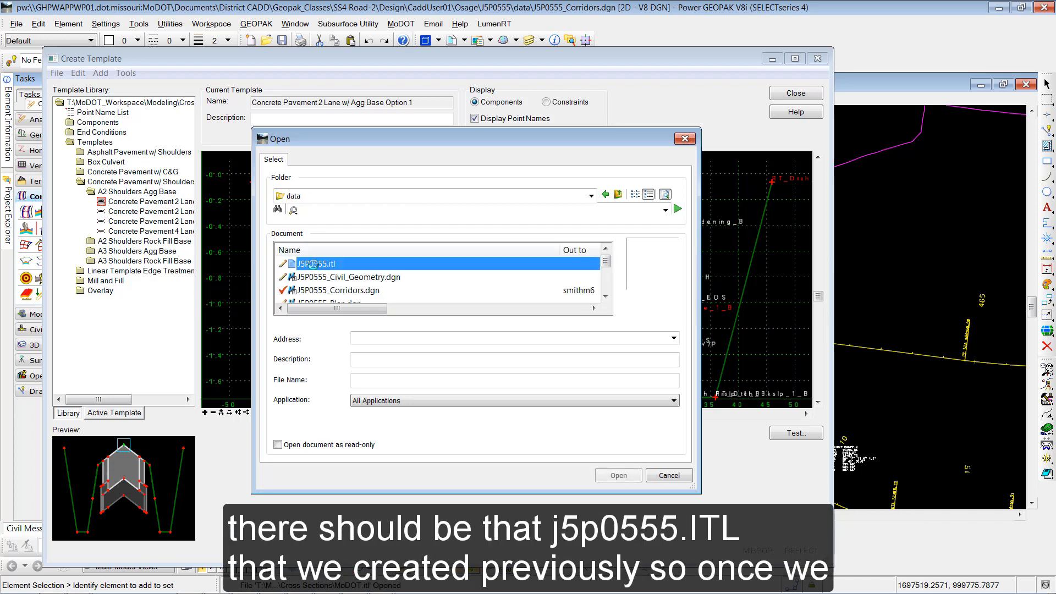
left_click(614, 476)
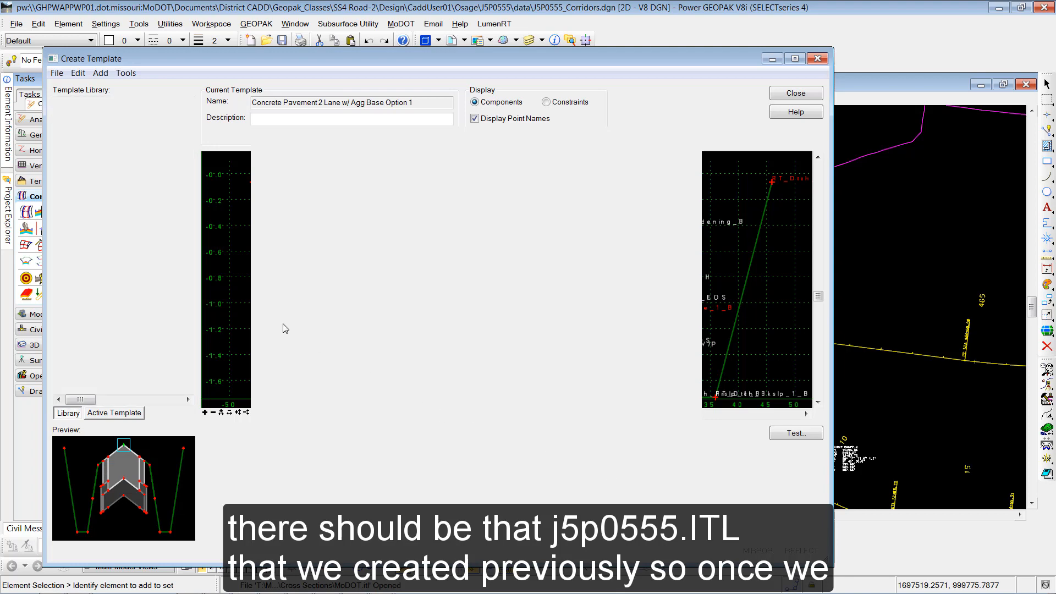
- Create a new folder named Ramp2 under the J5P0555 folder of the template library
left_click_drag(89, 400, 80, 399)
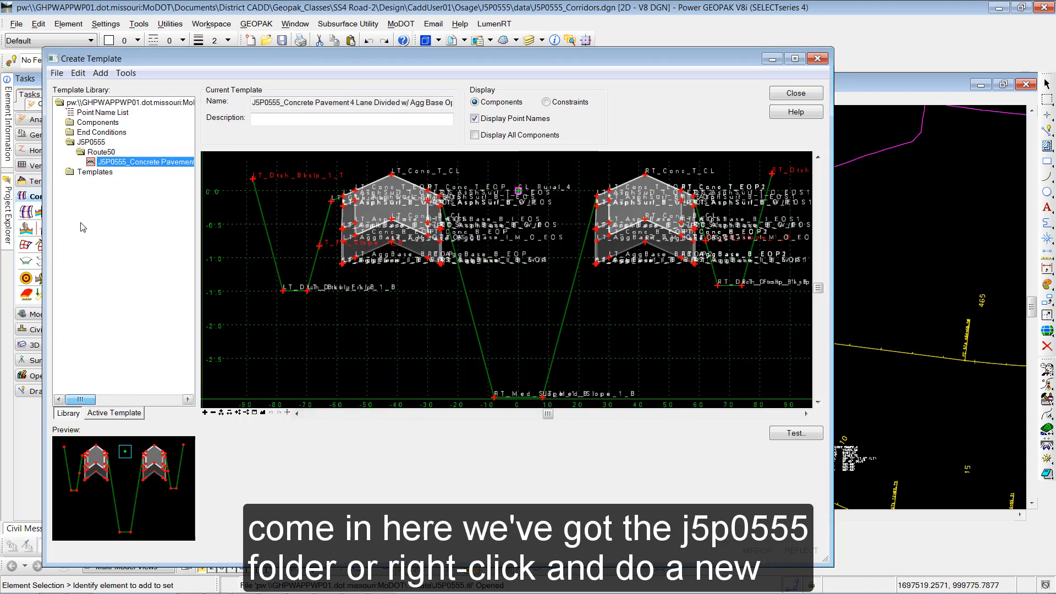
left_click(93, 143)
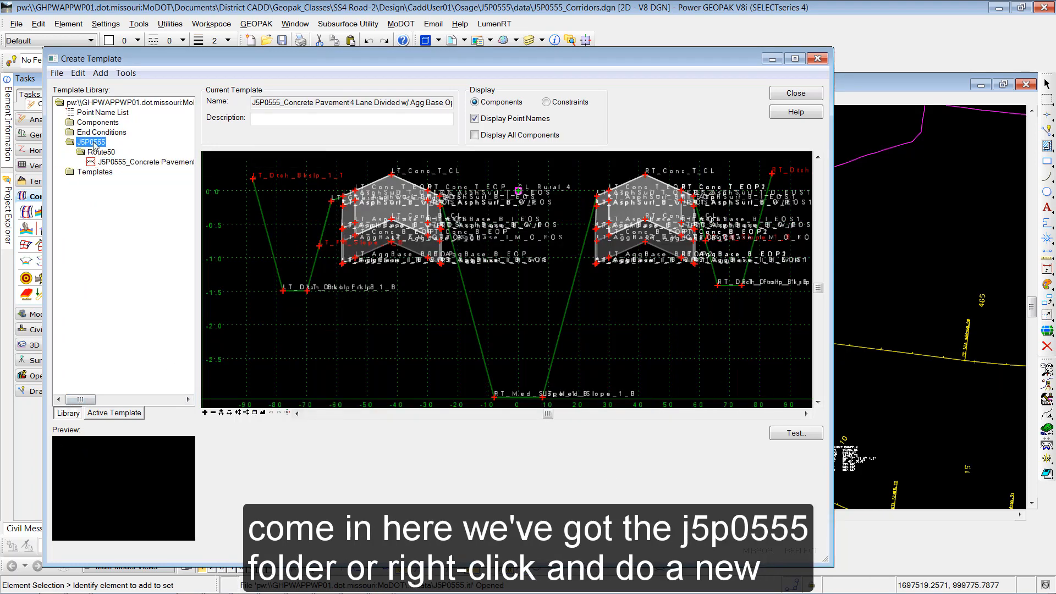
right_click(94, 144)
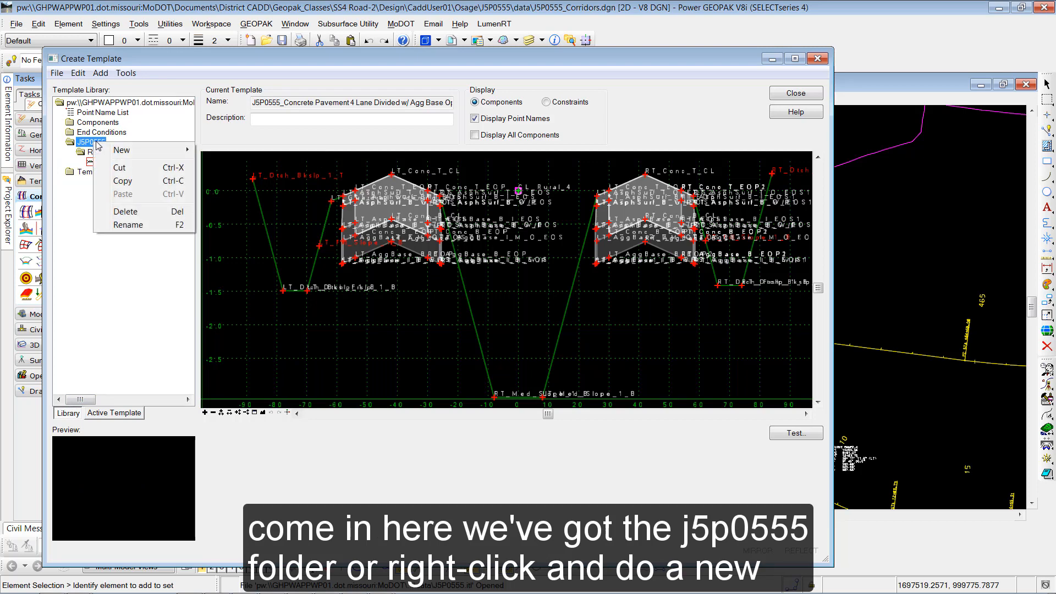
mouse_move(122, 149)
left_click(214, 153)
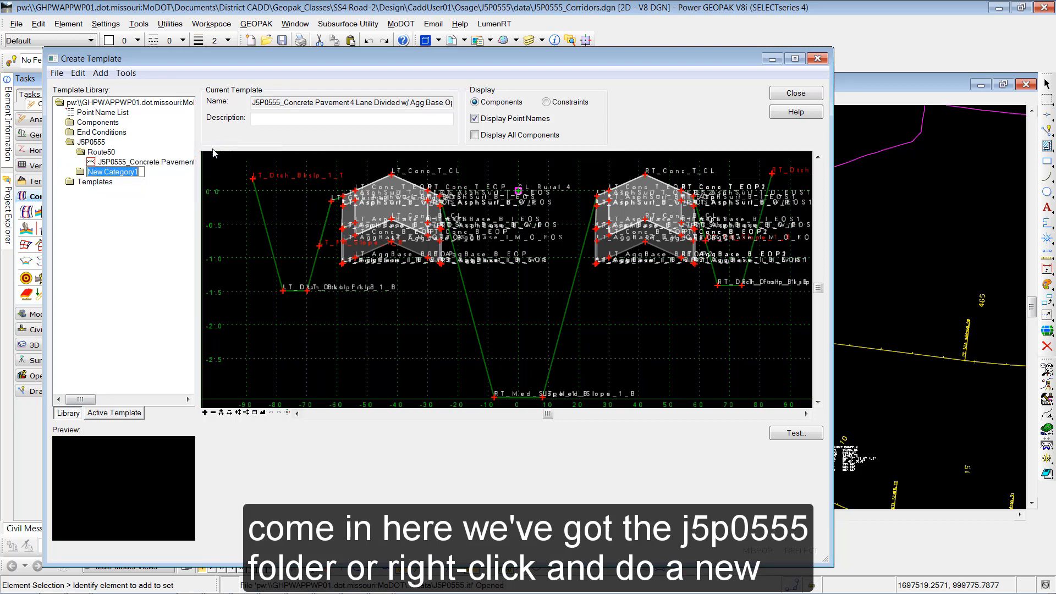
type("Ramp2")
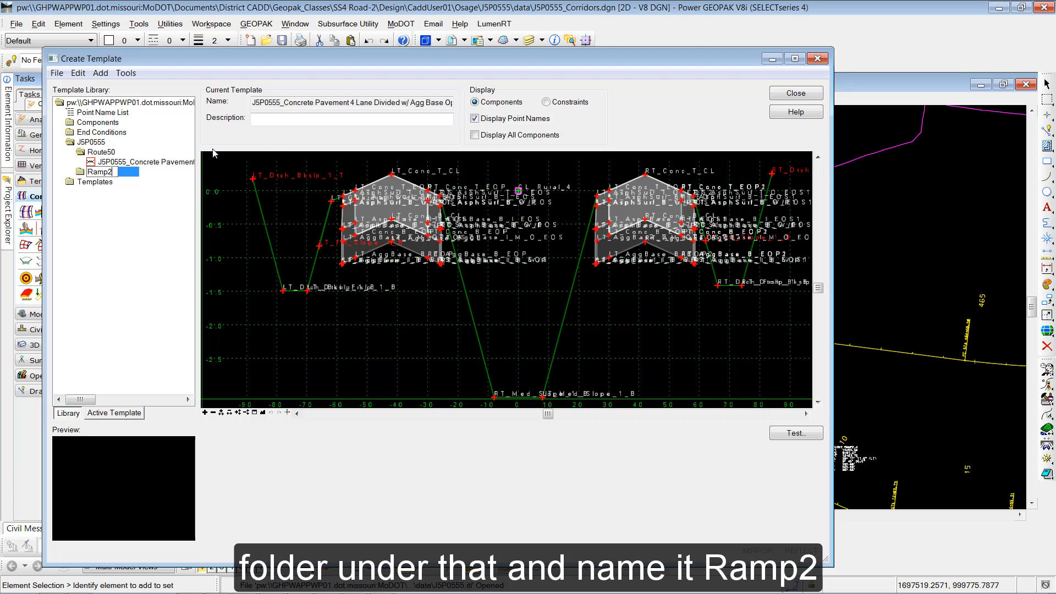
key("Return")
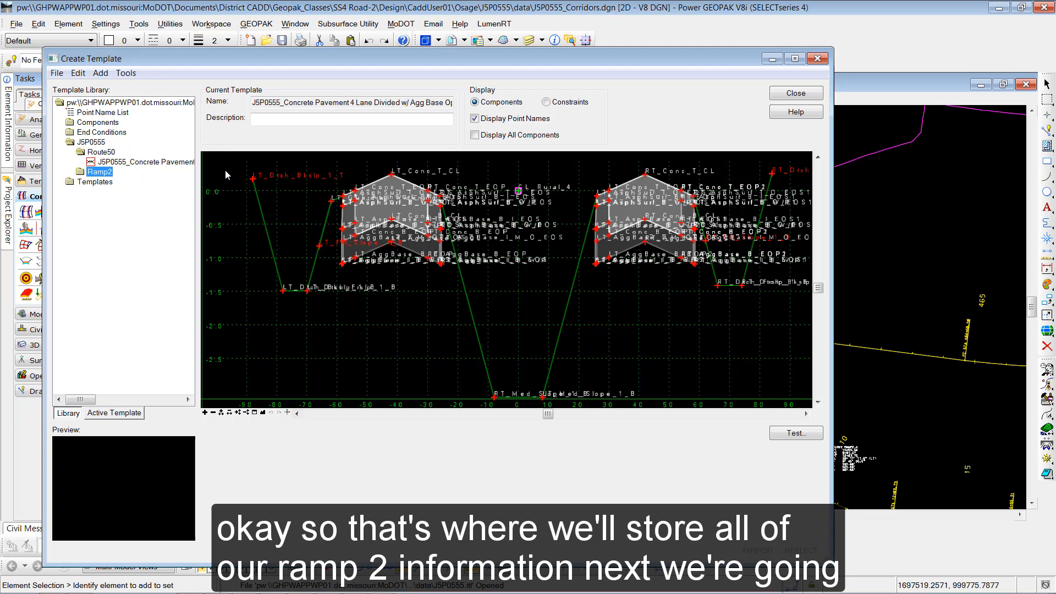
- Create a new template named Ramp2 inside the Ramp2 folder
right_click(106, 173)
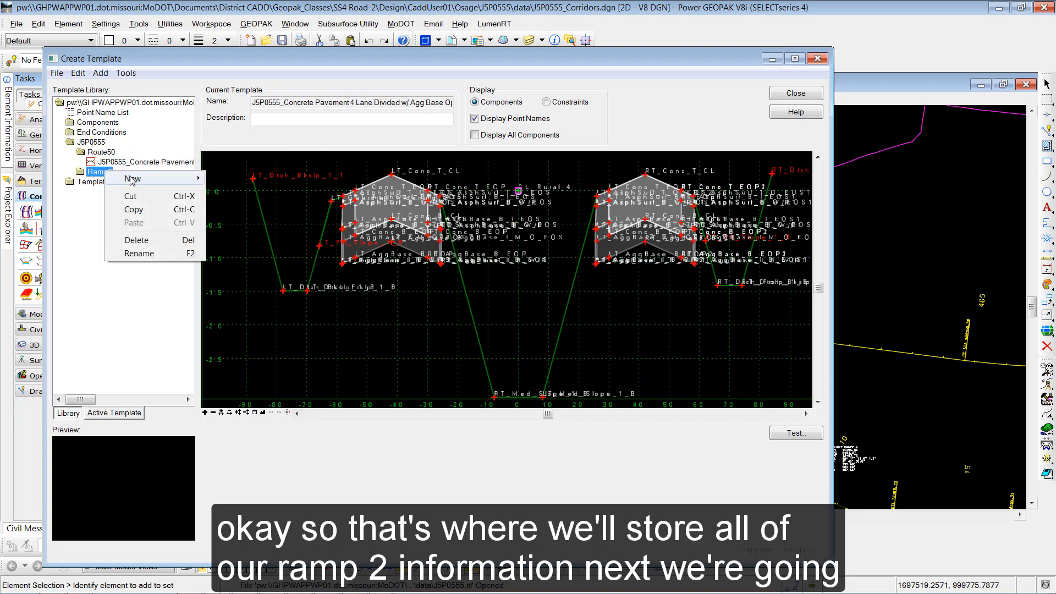
mouse_move(132, 179)
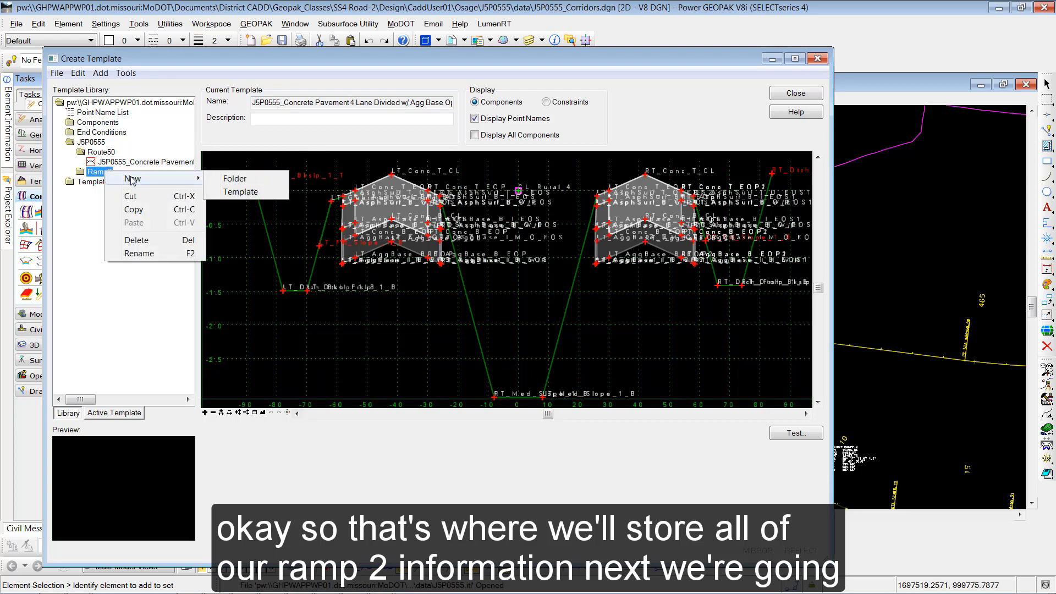
left_click(240, 192)
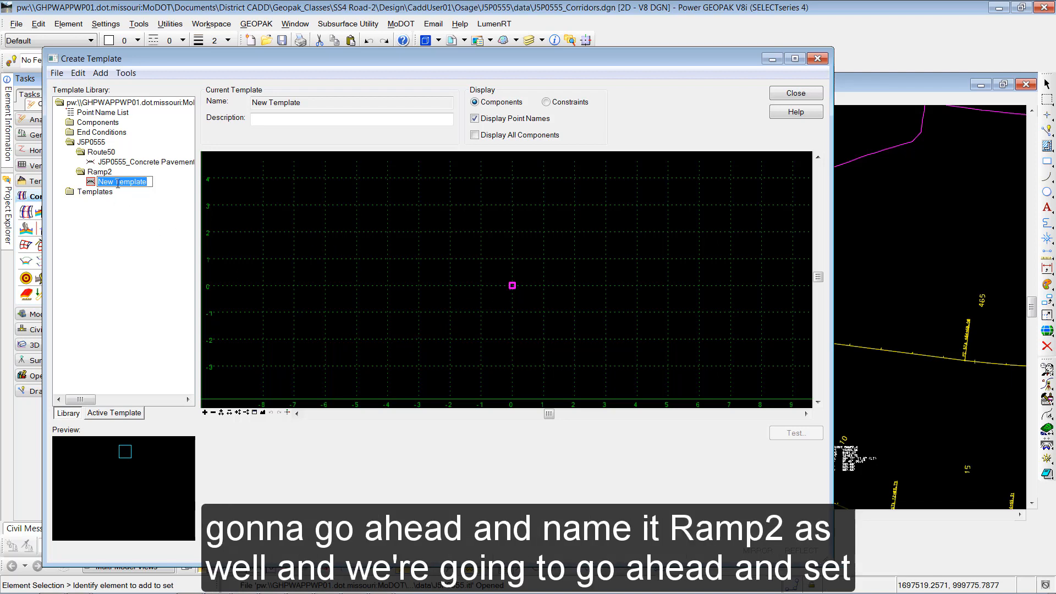
type("Ramp2")
key("Return")
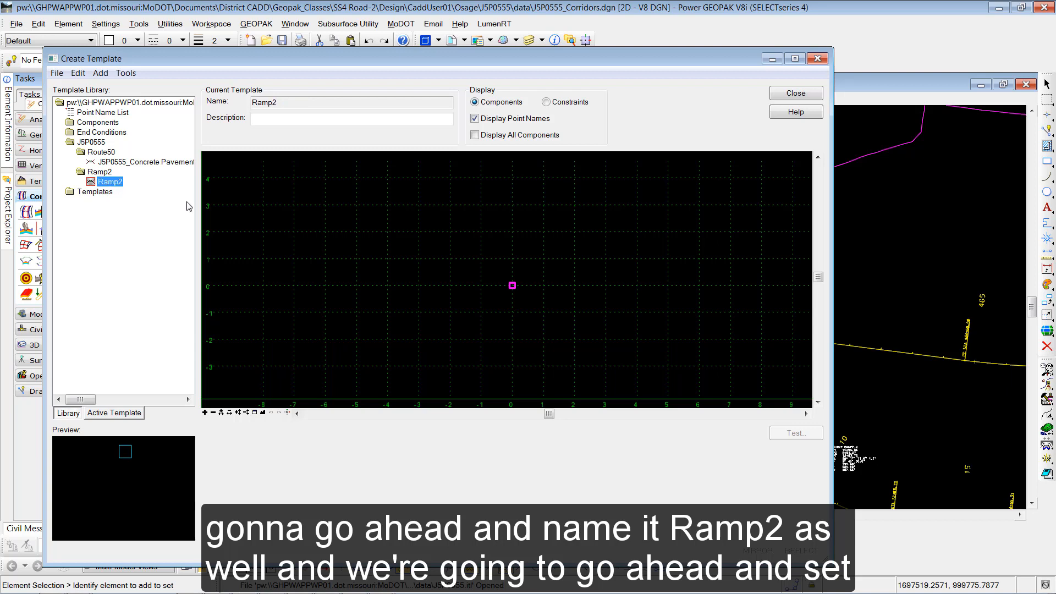
- Open the dynamic settings, set both X and Y steps to 0.1, and enable Apply Affixes
left_click(289, 414)
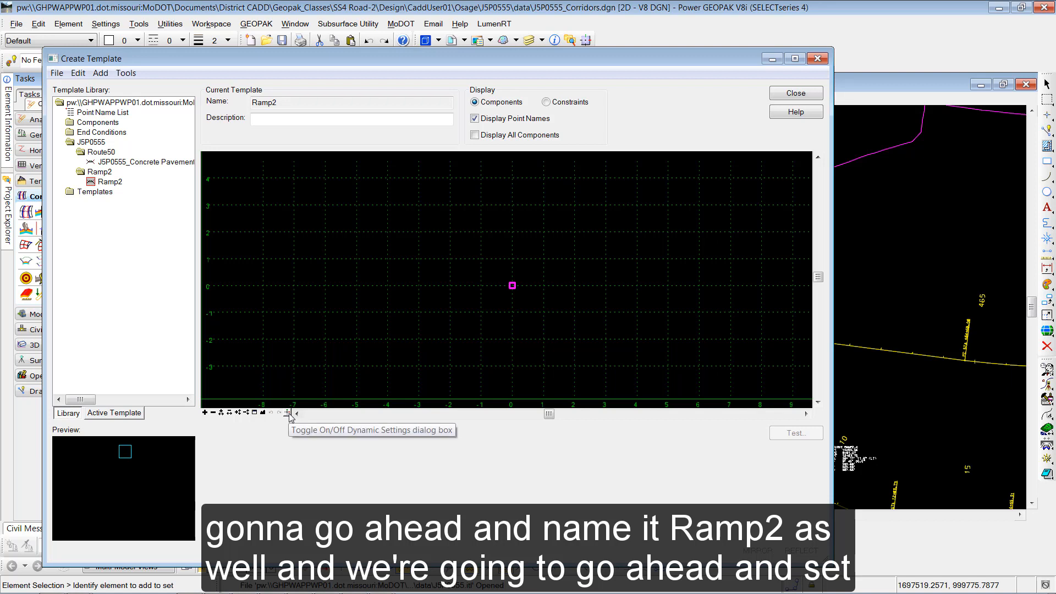
left_click(289, 413)
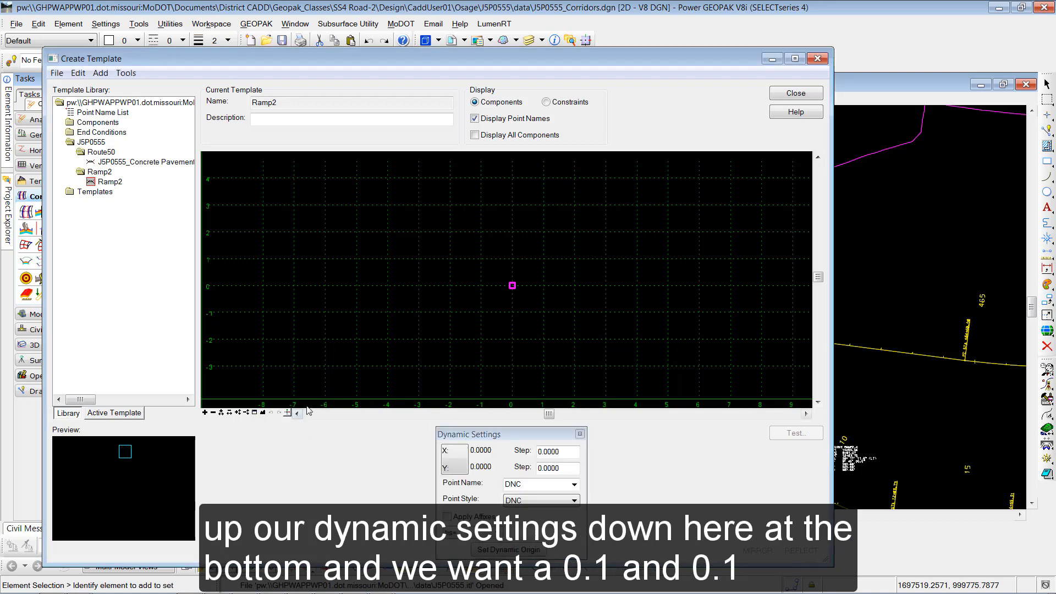
left_click_drag(544, 451, 587, 472)
type("1")
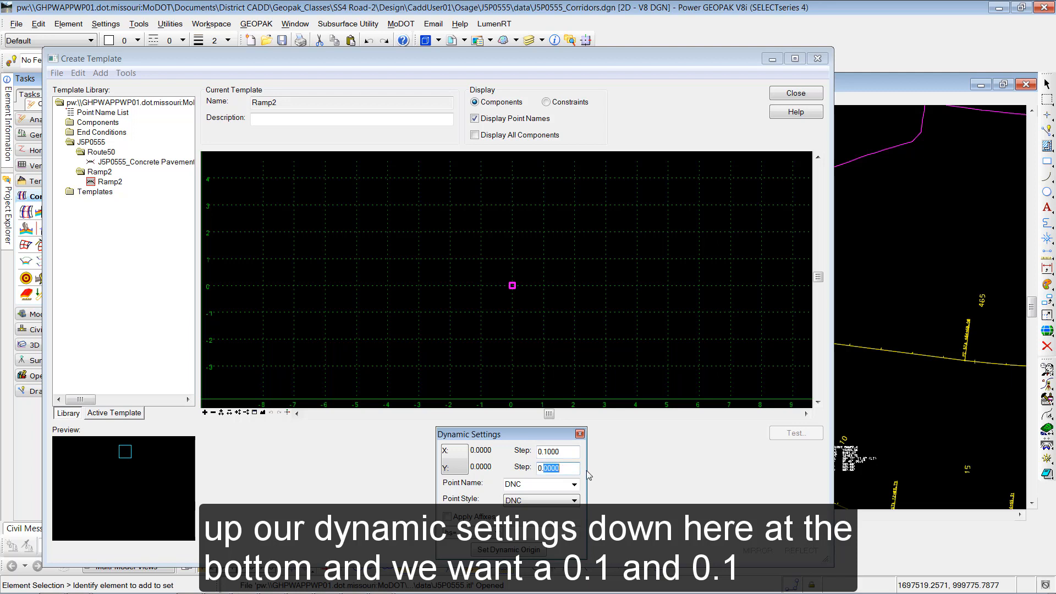
type("1")
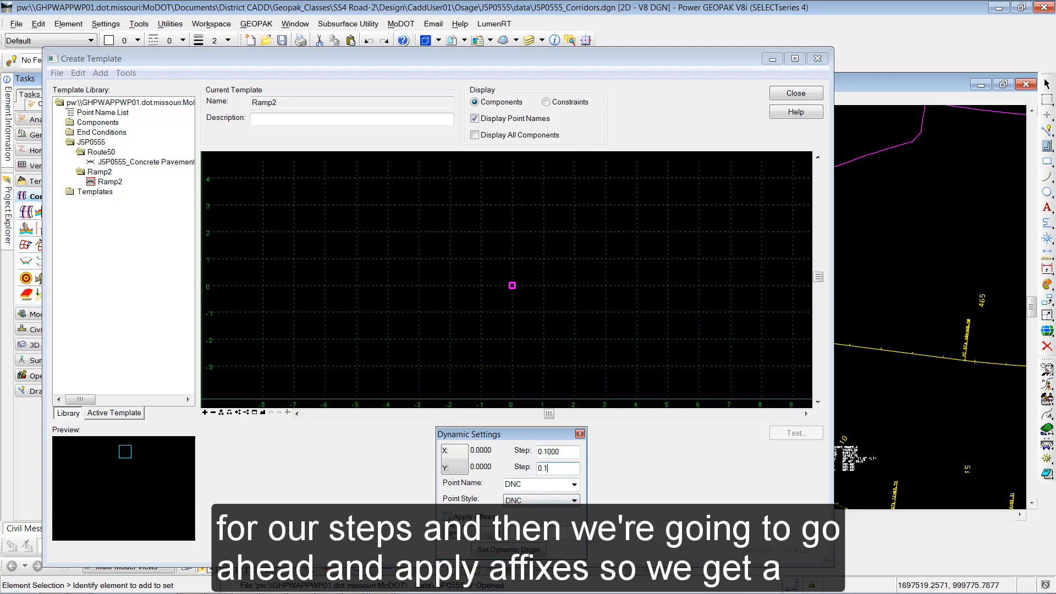
left_click(446, 517)
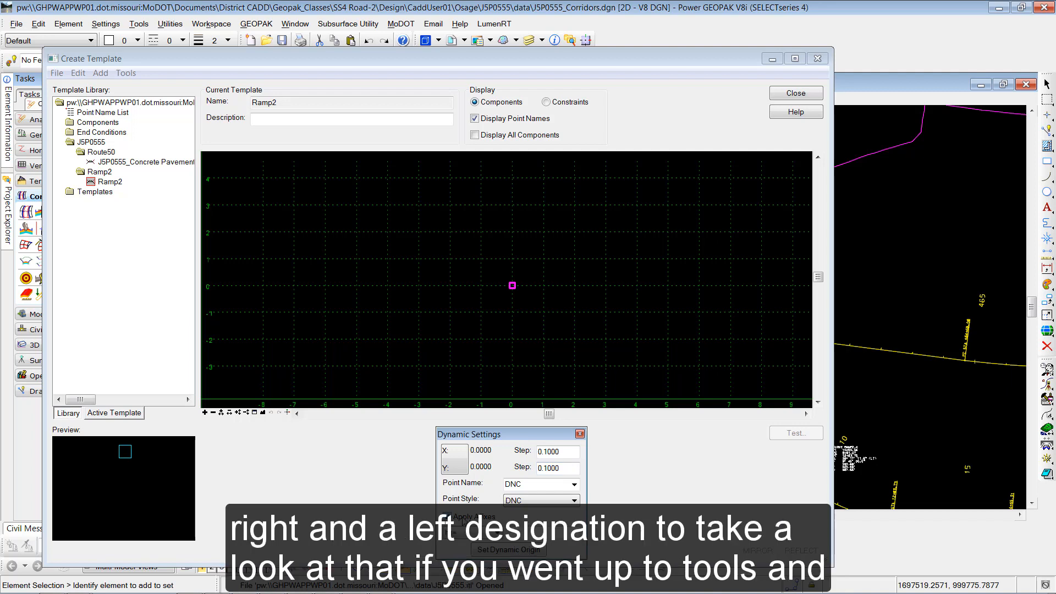
- Open the template options to review the left and right affix prefixes
left_click(126, 73)
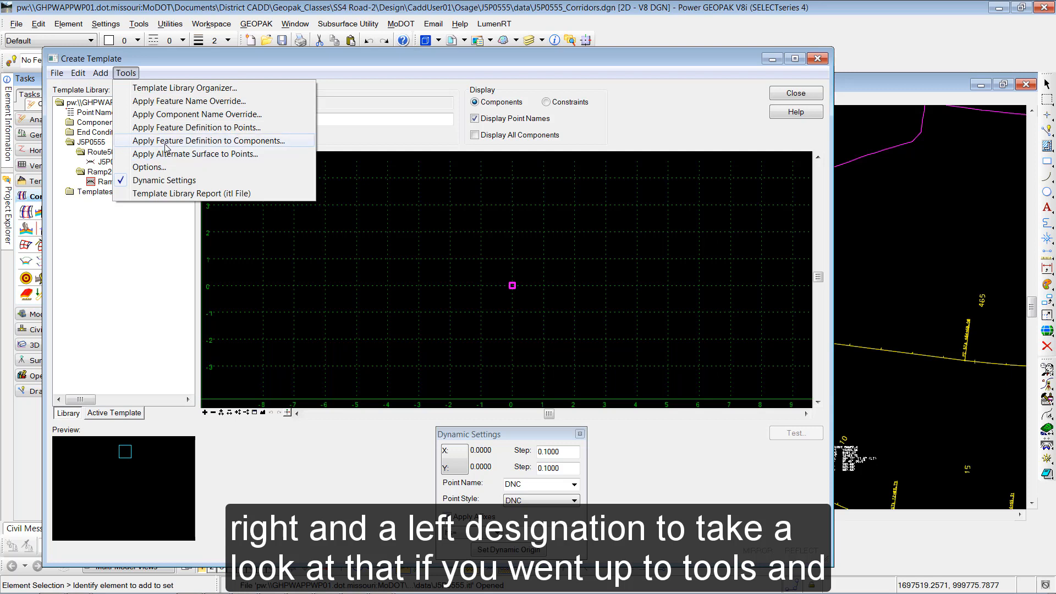
left_click(147, 167)
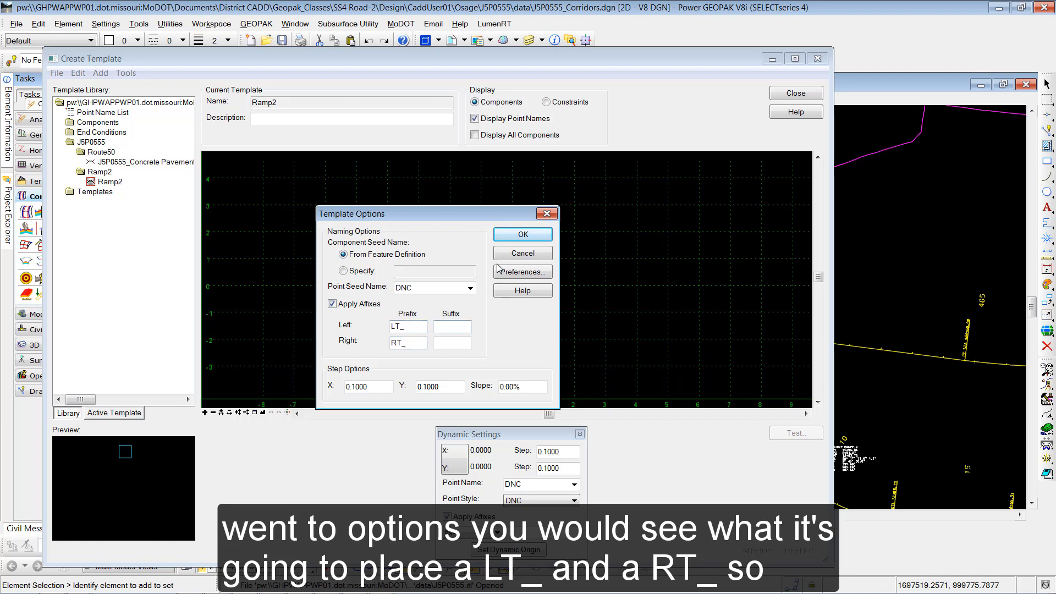
left_click(523, 236)
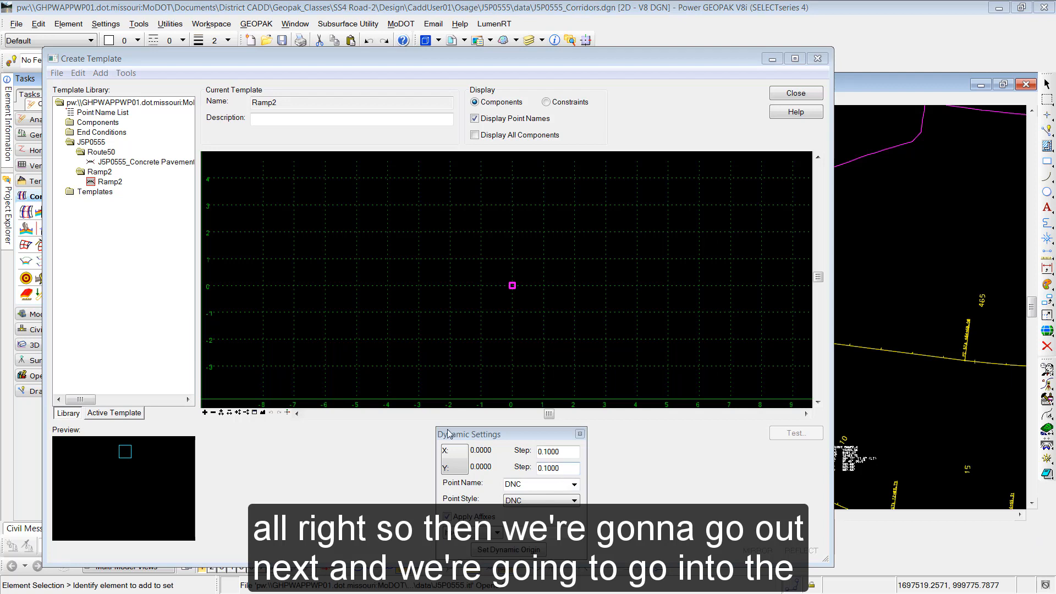
- Expand Components > Pavement - New > Concrete Pavement w/ Shoulders > A2 Shoulders Agg Base and select Concrete Pavement 1 Lane w/ Agg Base Option 3
double_click(72, 123)
double_click(113, 222)
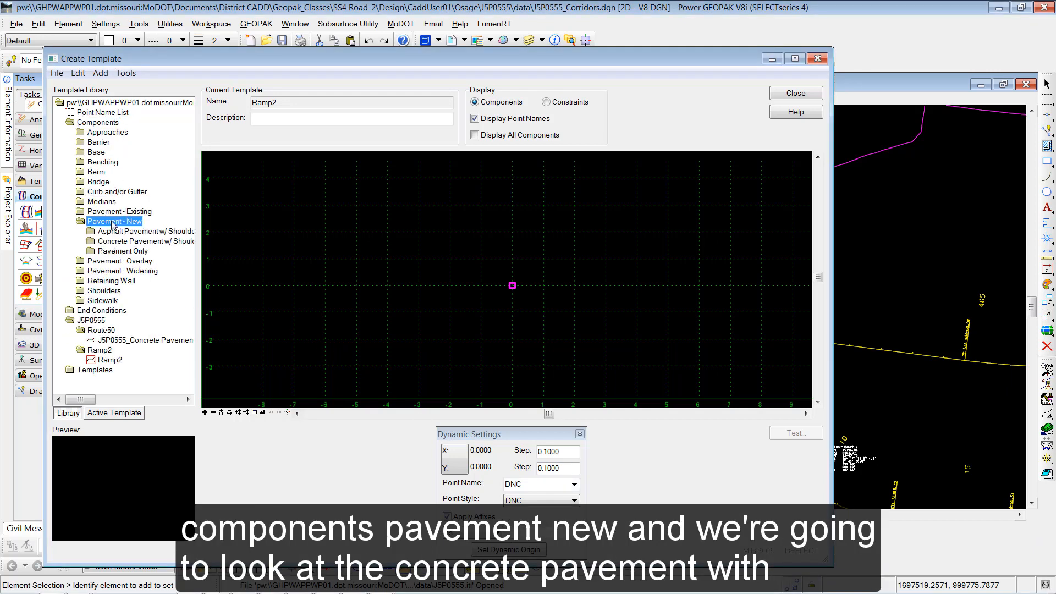
double_click(117, 242)
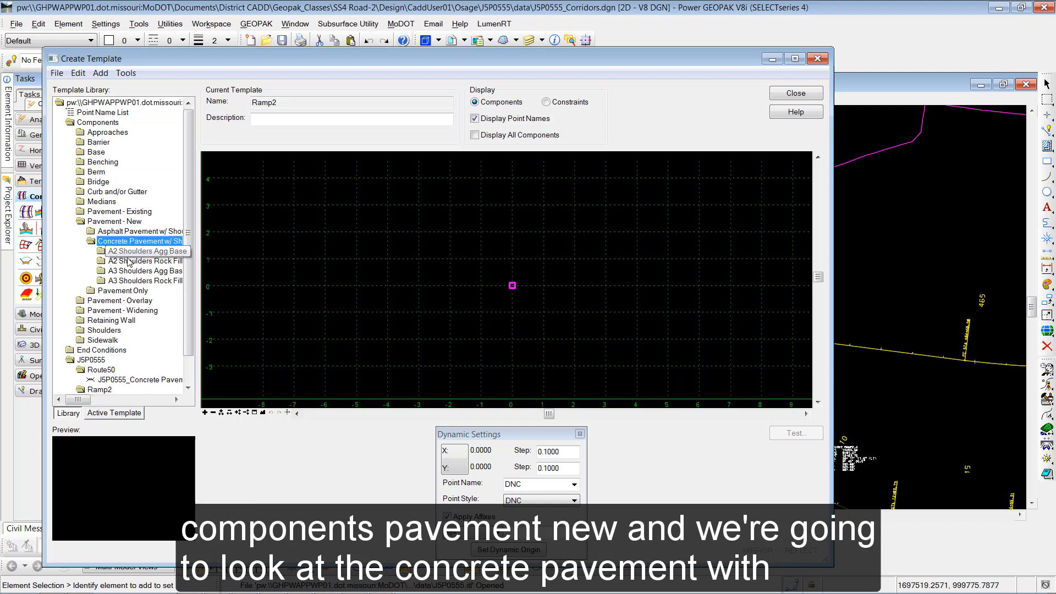
left_click_drag(199, 272, 260, 274)
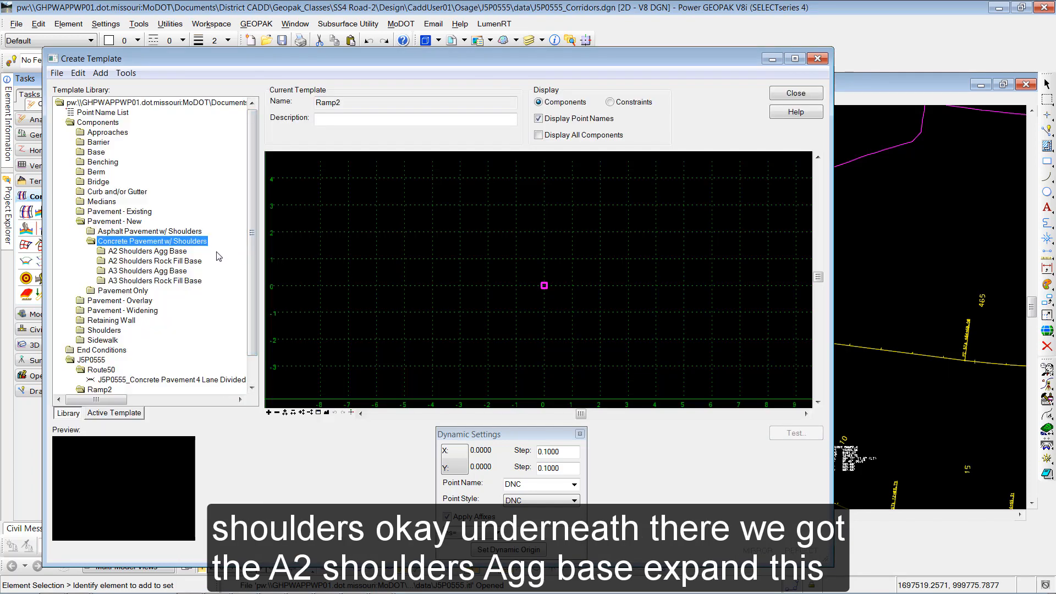
double_click(160, 252)
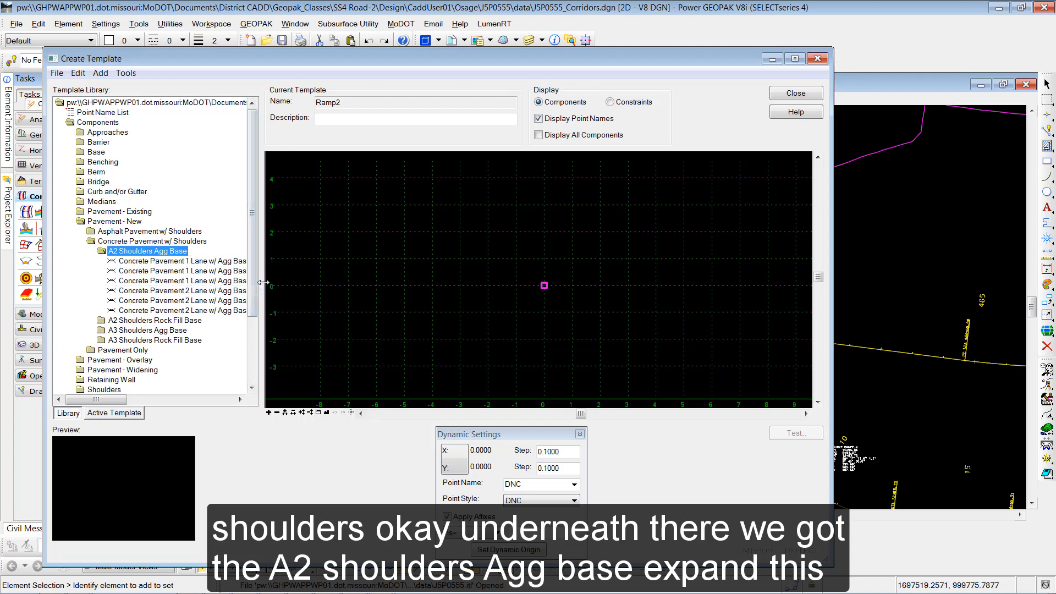
left_click_drag(264, 282, 302, 282)
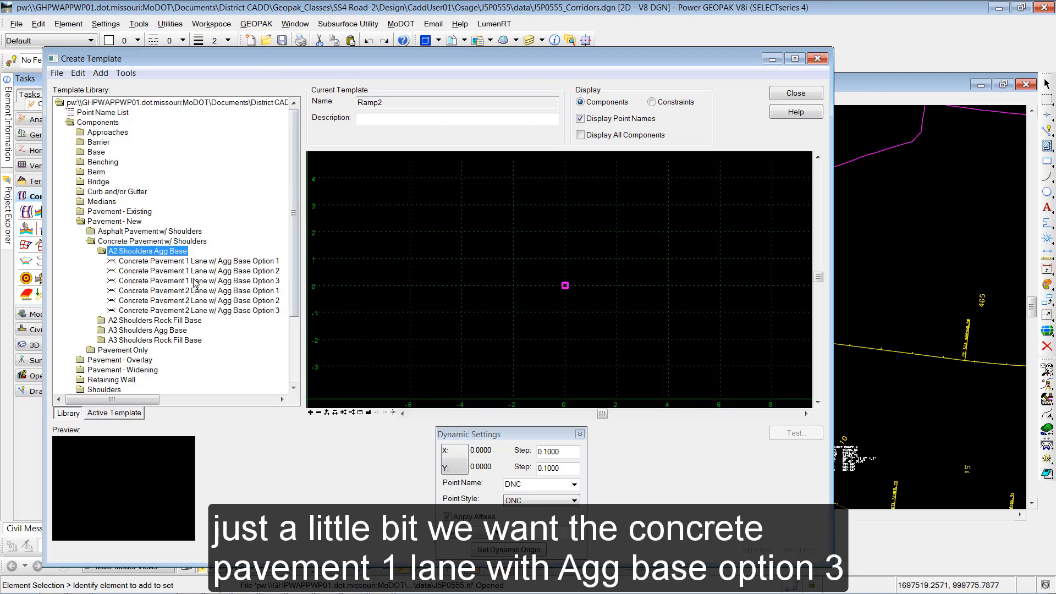
left_click(242, 282)
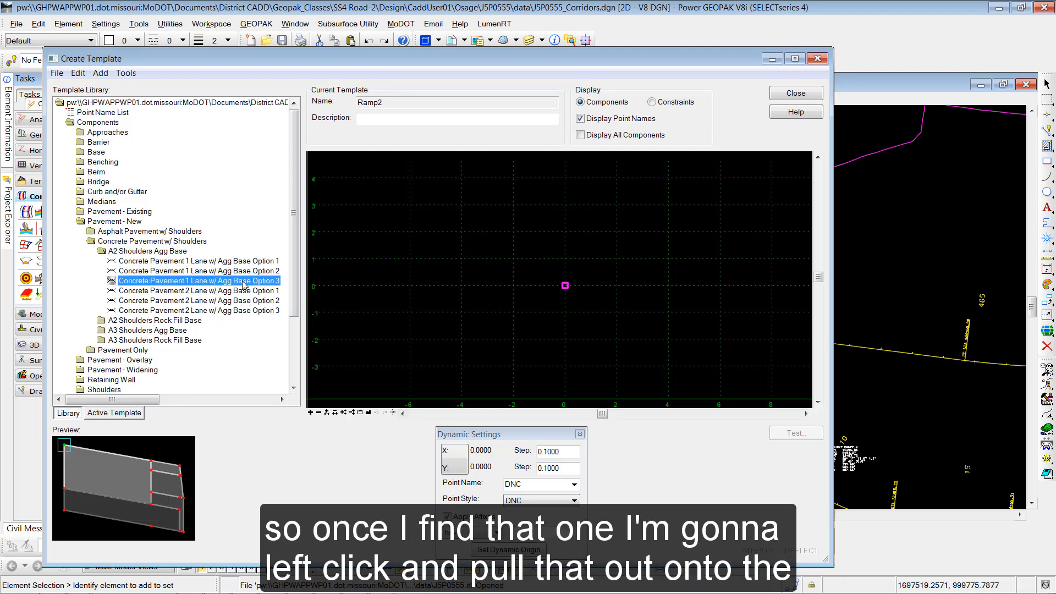
- Drag the component into the template, reflect it to the left, and place its right end at the origin
left_click_drag(243, 285, 464, 271)
right_click(464, 270)
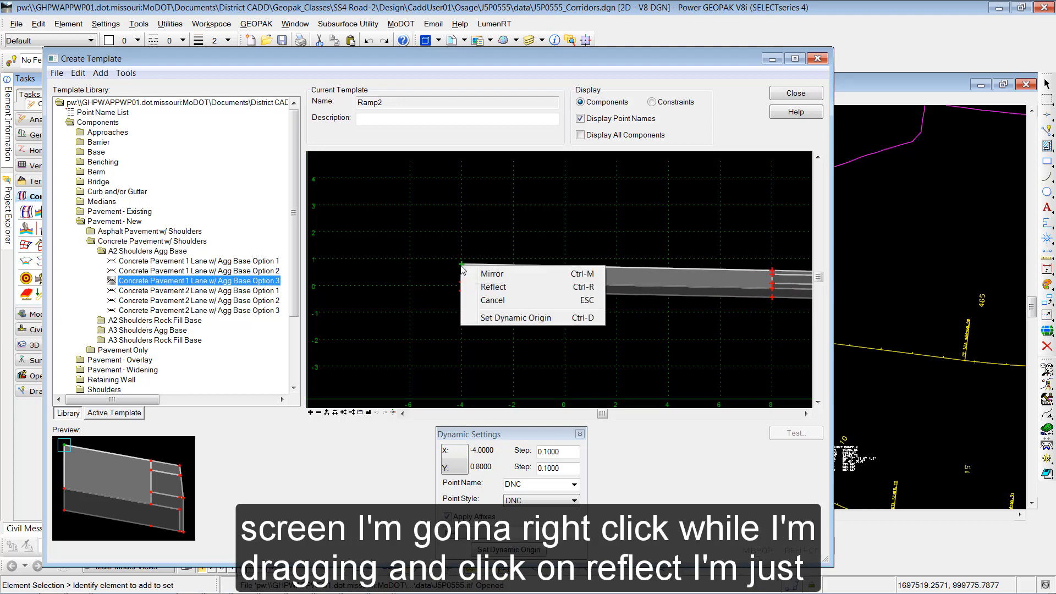
left_click(494, 288)
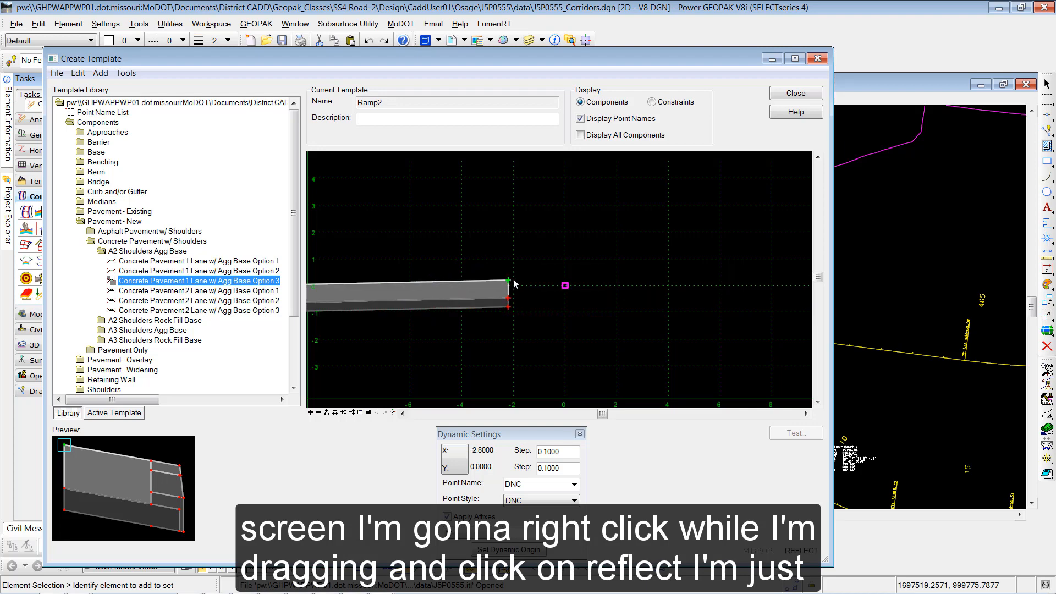
left_click_drag(562, 290, 566, 290)
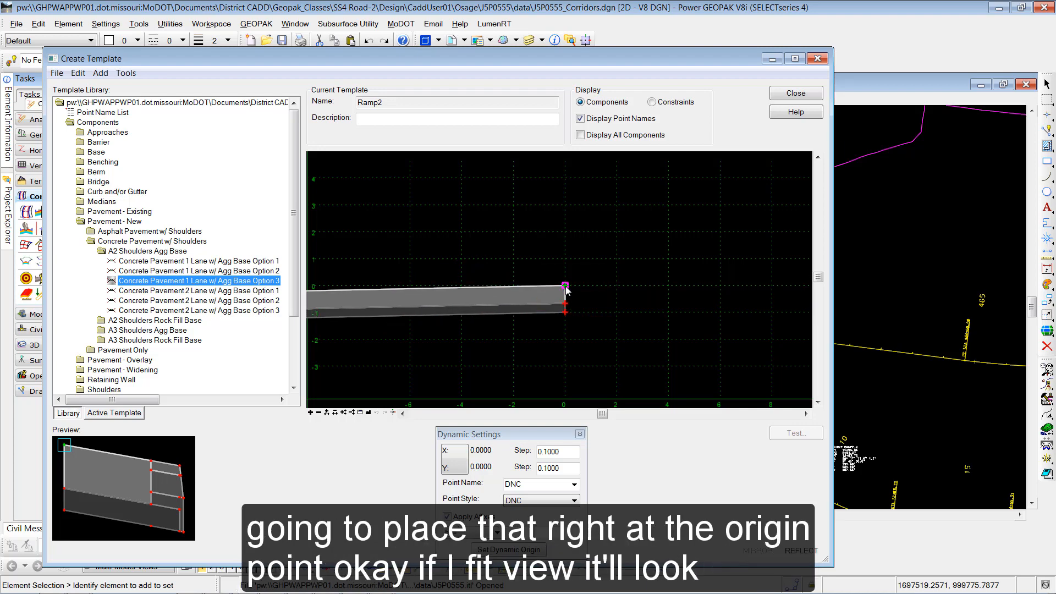
left_click(565, 286)
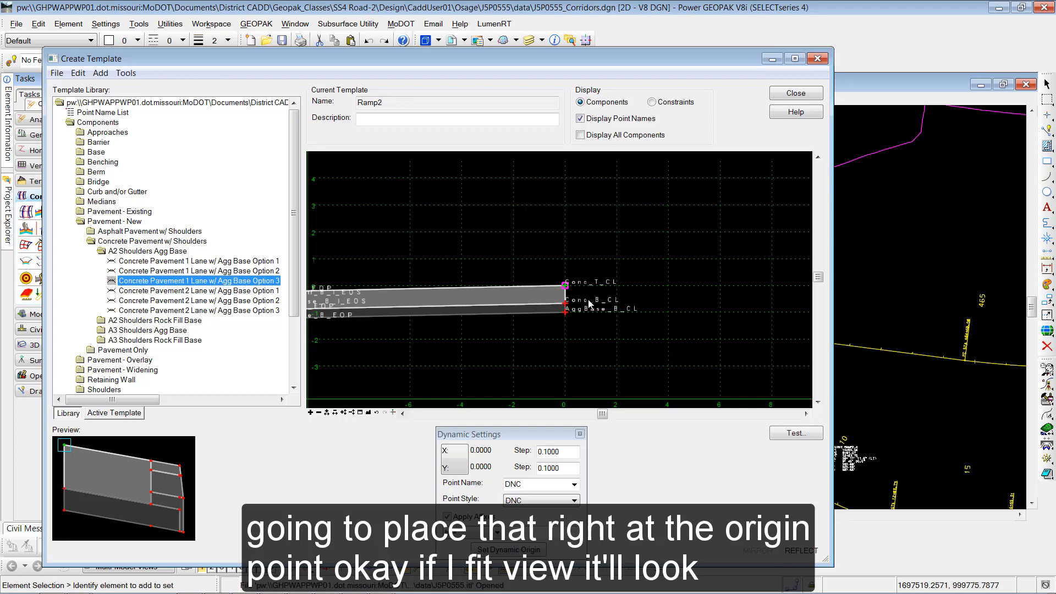
scroll(593, 312, "down", 4)
scroll(498, 319, "up", 2)
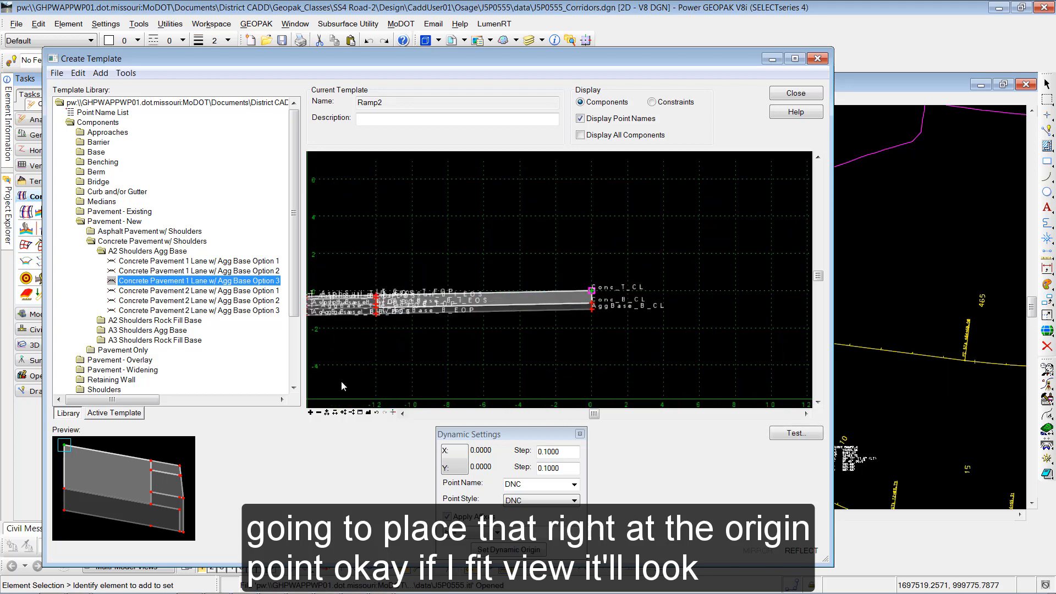
- Collapse Pavement - New, expand Shoulders > Asphalt Adjacent to Concrete Pavt w/o Curb, and select A2 Shoulder Asphalt Option 3 w/ Agg Base
left_click(368, 413)
left_click(368, 413)
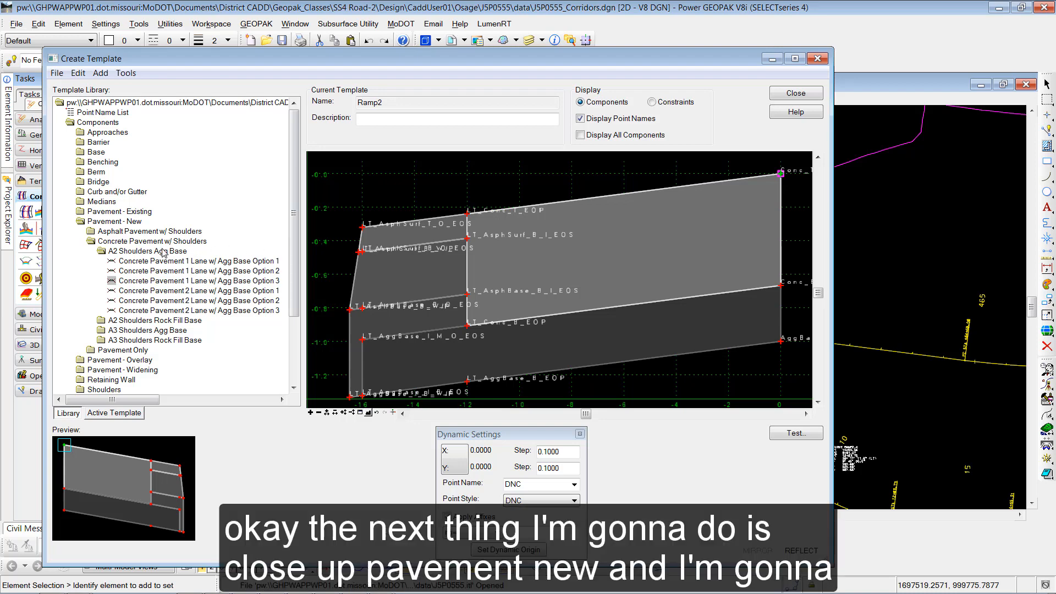
double_click(95, 222)
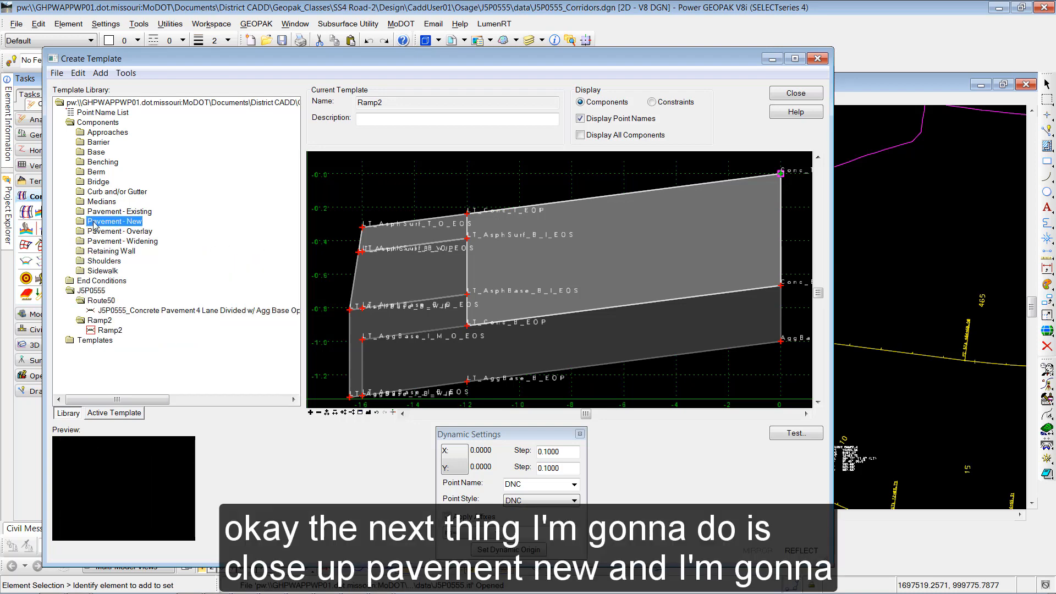
double_click(104, 262)
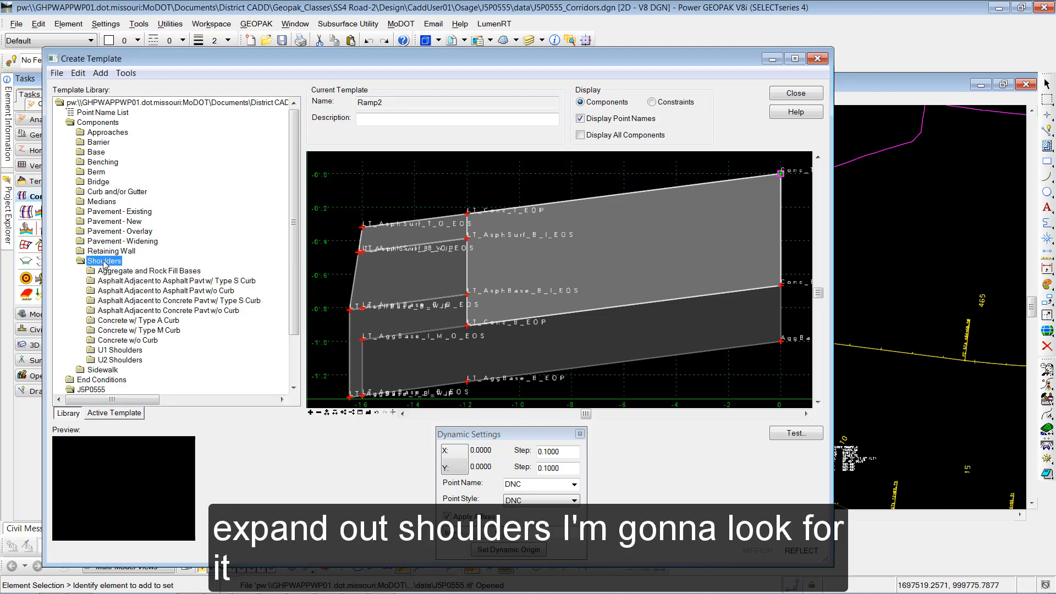
left_click(203, 312)
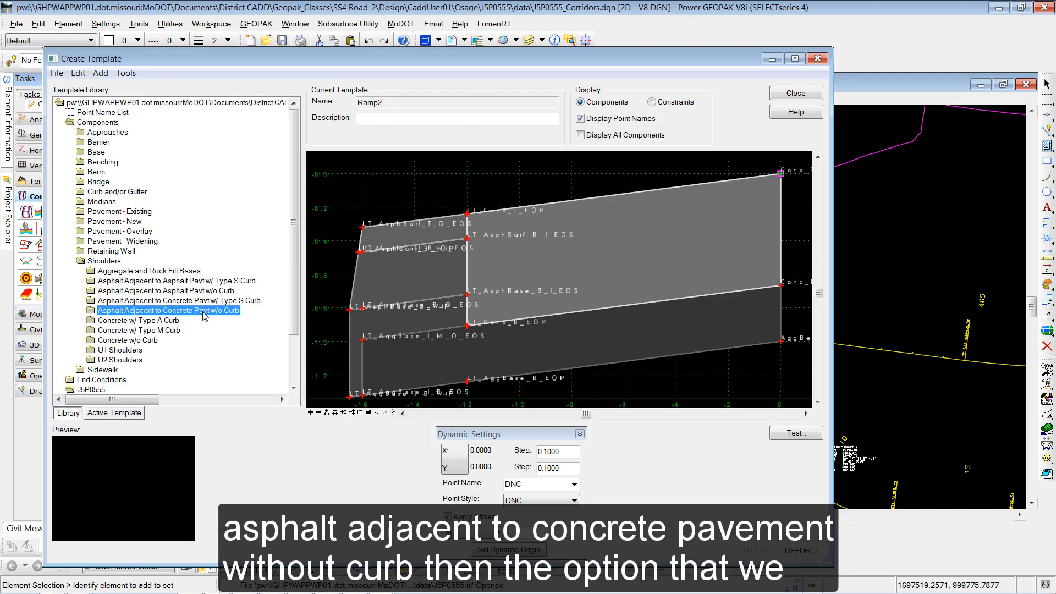
double_click(203, 311)
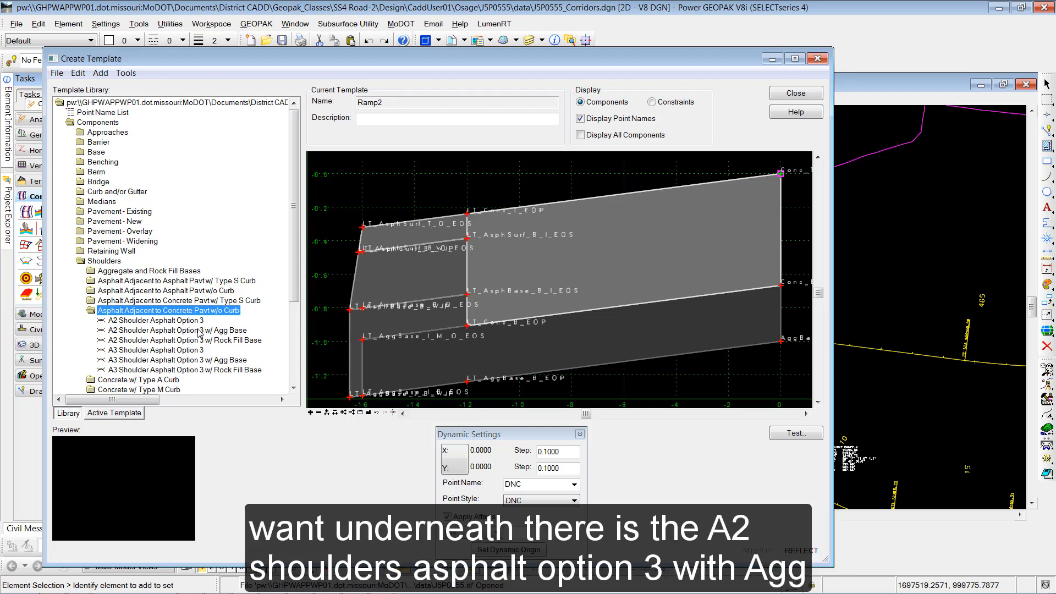
left_click(198, 332)
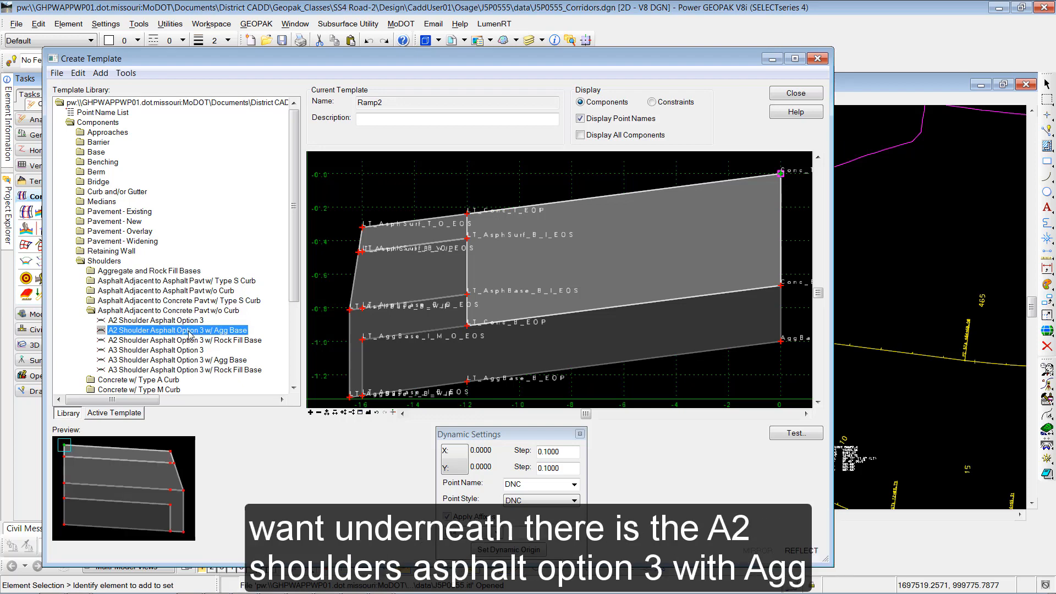
- Drag the shoulder component into the template, reflect it, and attach it at the Conc_T_CL origin point
left_click_drag(190, 333, 561, 262)
right_click(559, 264)
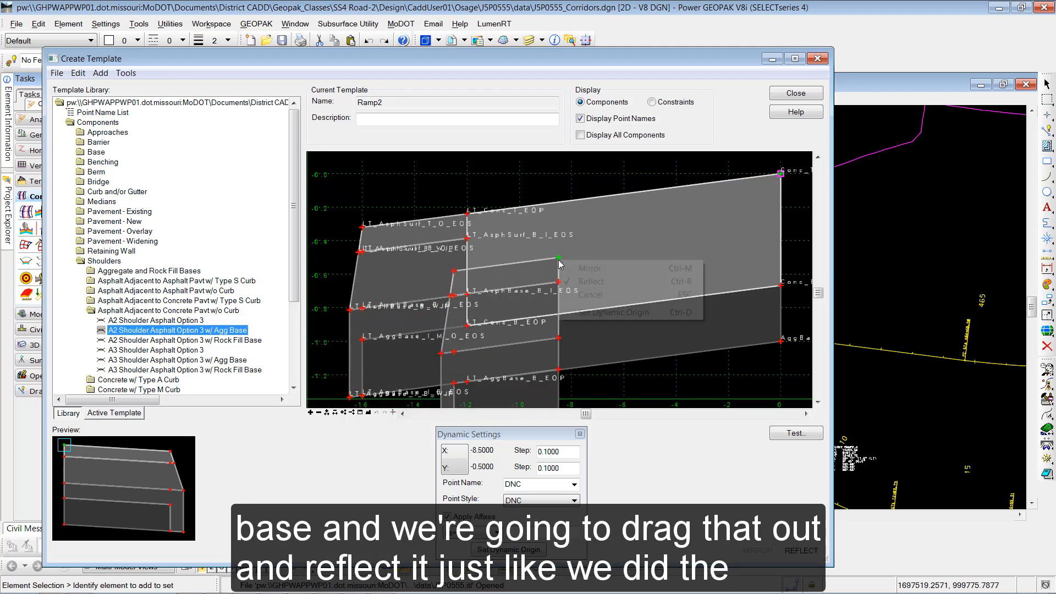
left_click(589, 281)
left_click_drag(588, 282, 781, 175)
left_click(781, 173)
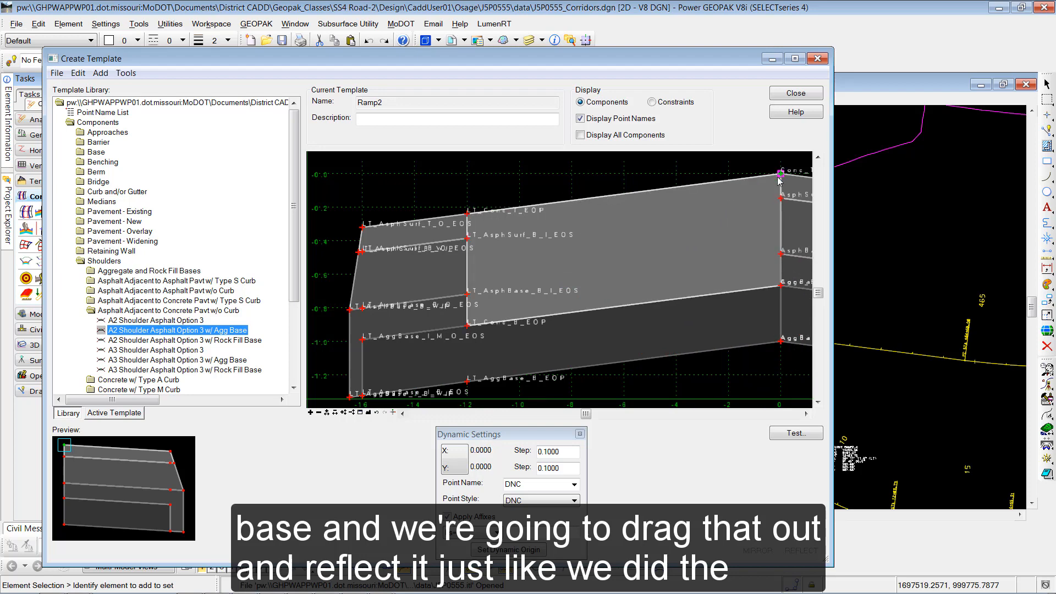
- Expand End Conditions > Fill Slopes, drag Fill Slope (6:1) into the template, reflect it, and attach it to the left shoulder edge
scroll(717, 220, "down", 2)
middle_click_drag(733, 242, 655, 241)
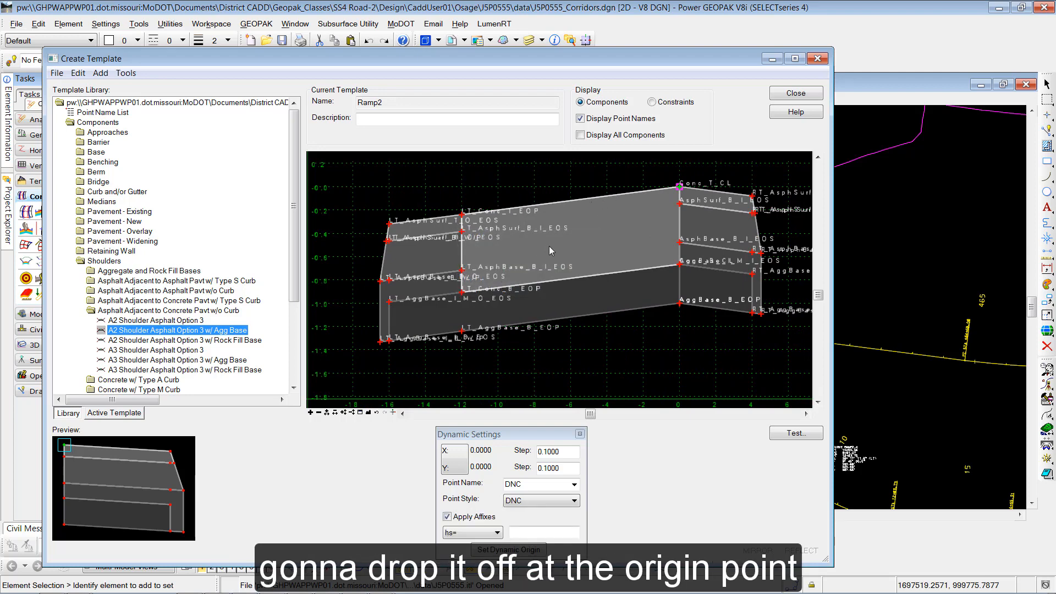
scroll(549, 246, "down", 1)
double_click(100, 260)
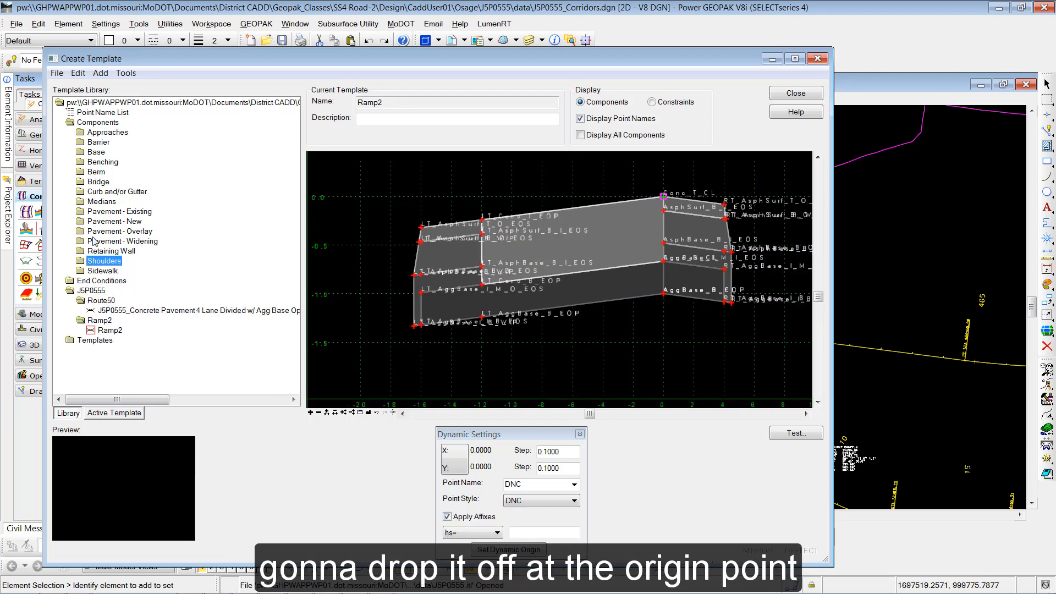
double_click(117, 281)
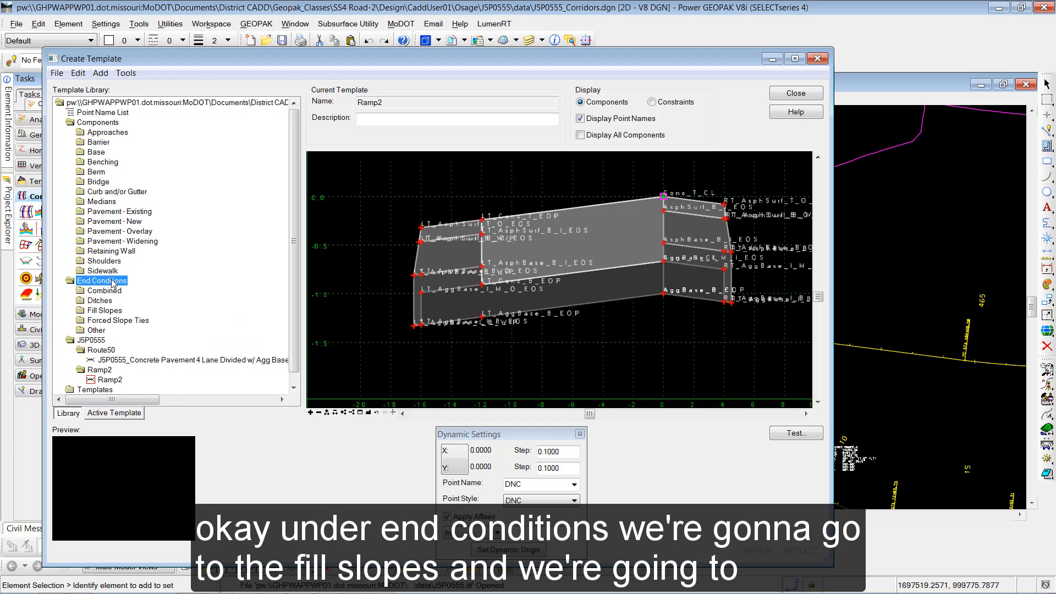
double_click(113, 312)
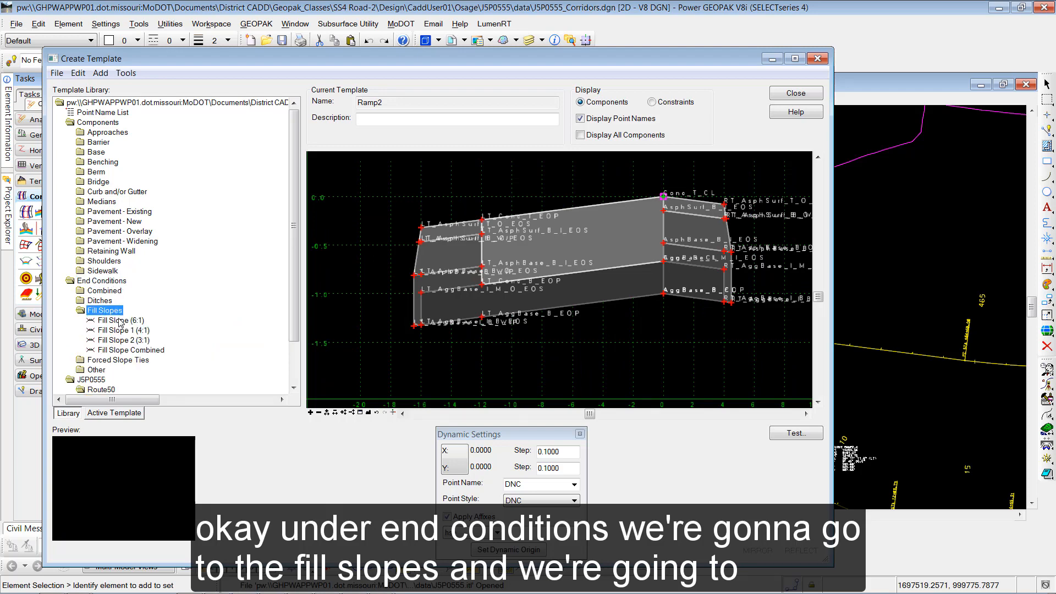
left_click_drag(121, 323, 363, 297)
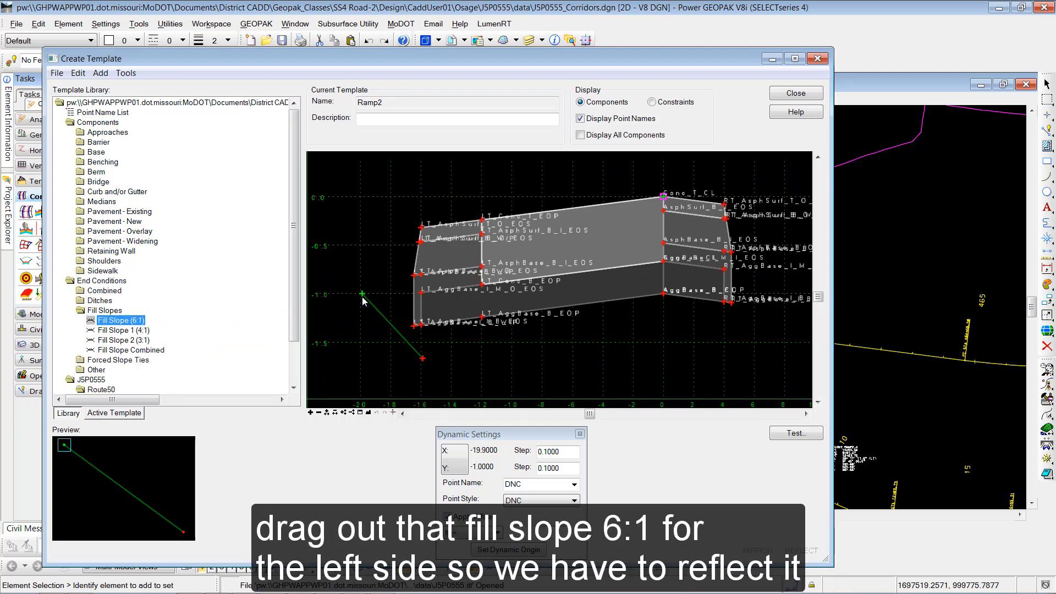
right_click(363, 300)
left_click(398, 319)
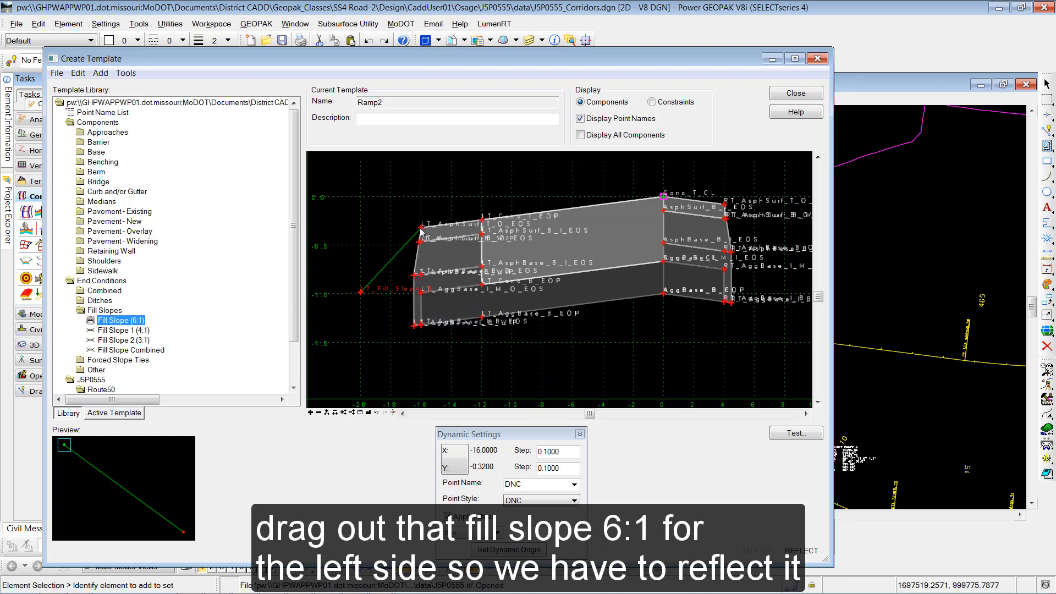
left_click(407, 313)
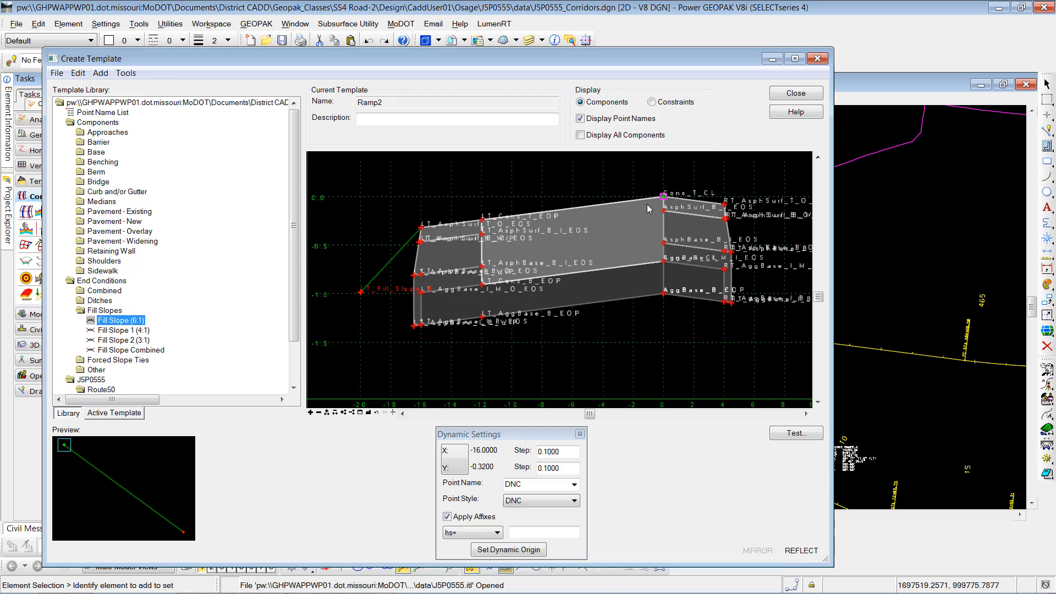
- Expand Combined and attach the 6:1 Fill or 6:1 Forslope and Backslope Ditch end condition to the right shoulder edge
double_click(112, 291)
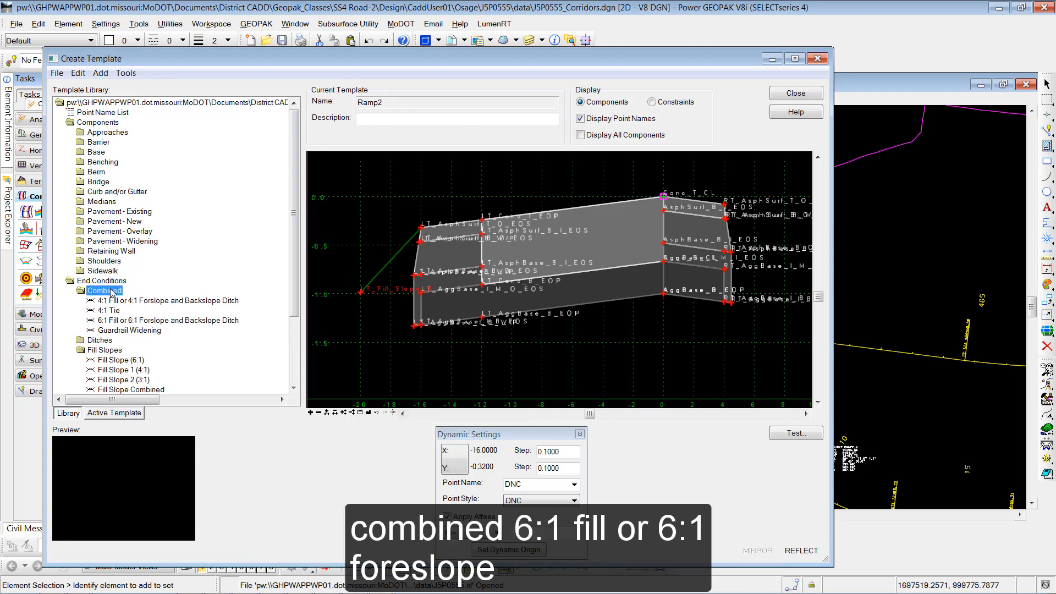
left_click(142, 322)
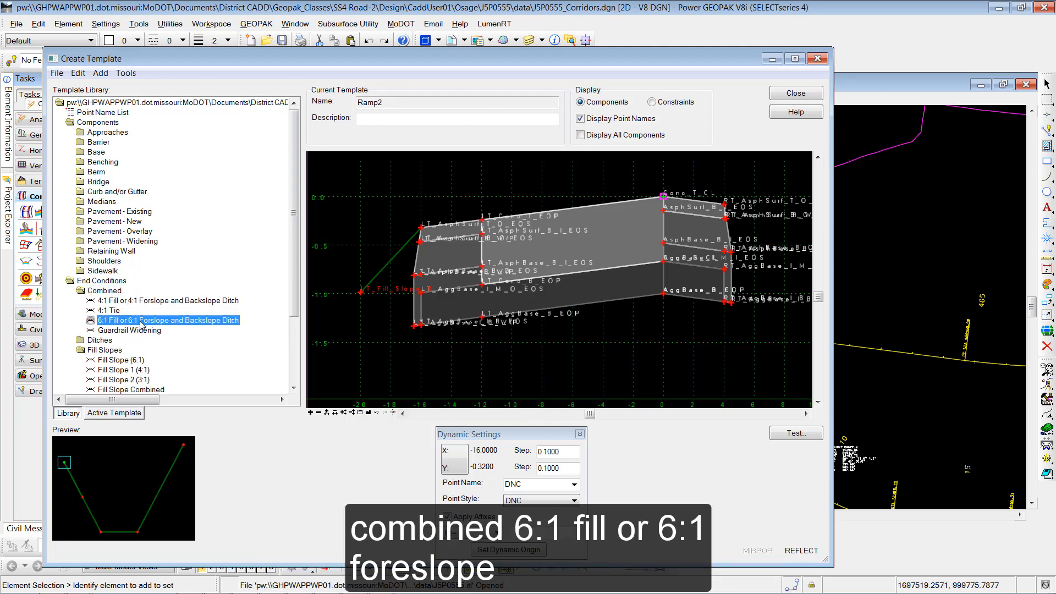
left_click_drag(141, 325, 568, 353)
right_click(569, 353)
left_click(595, 370)
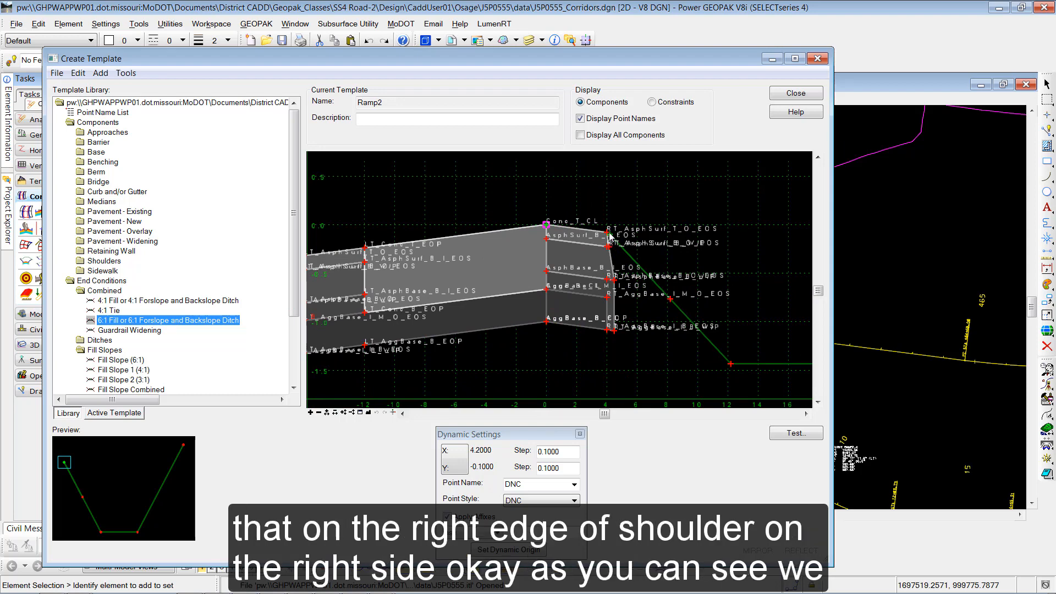
left_click(608, 235)
- Open point LT_Conc_T_EOP's properties, set its slope value to -2.00%, apply, and close
scroll(609, 243, "down", 3)
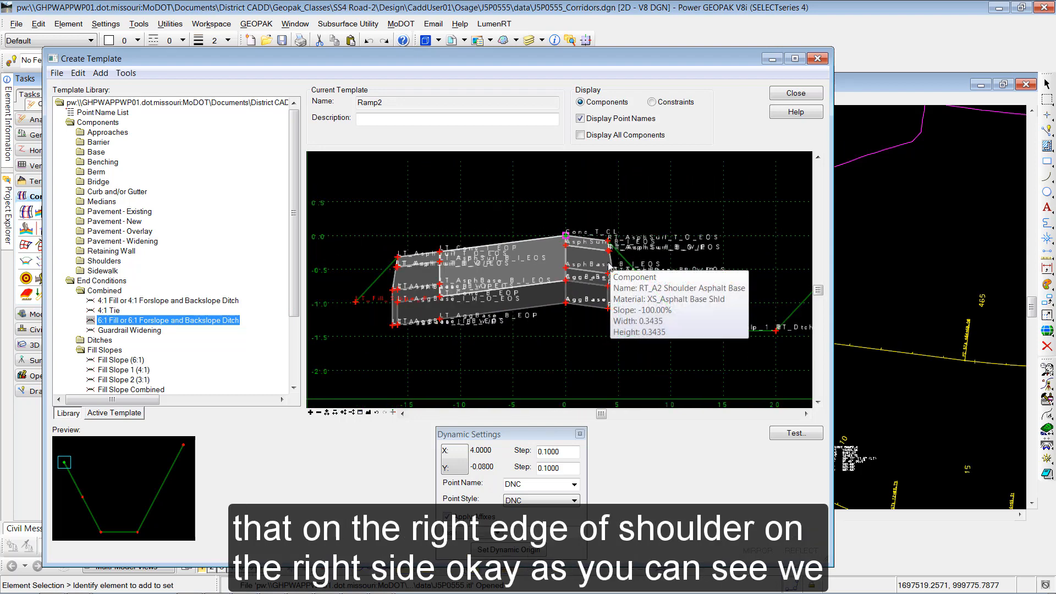
left_click(365, 413)
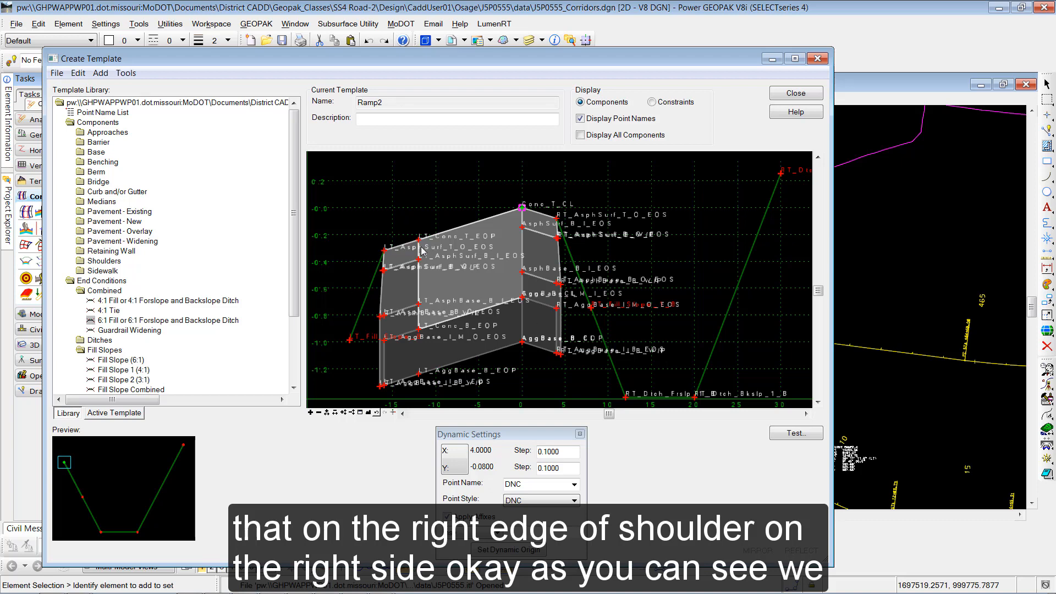
mouse_move(419, 244)
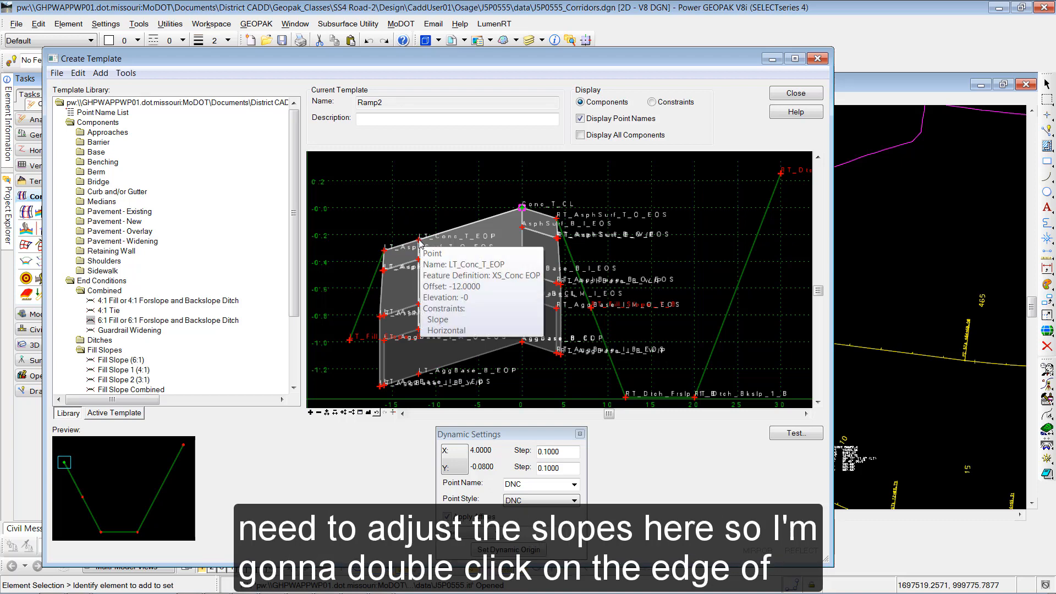
double_click(419, 242)
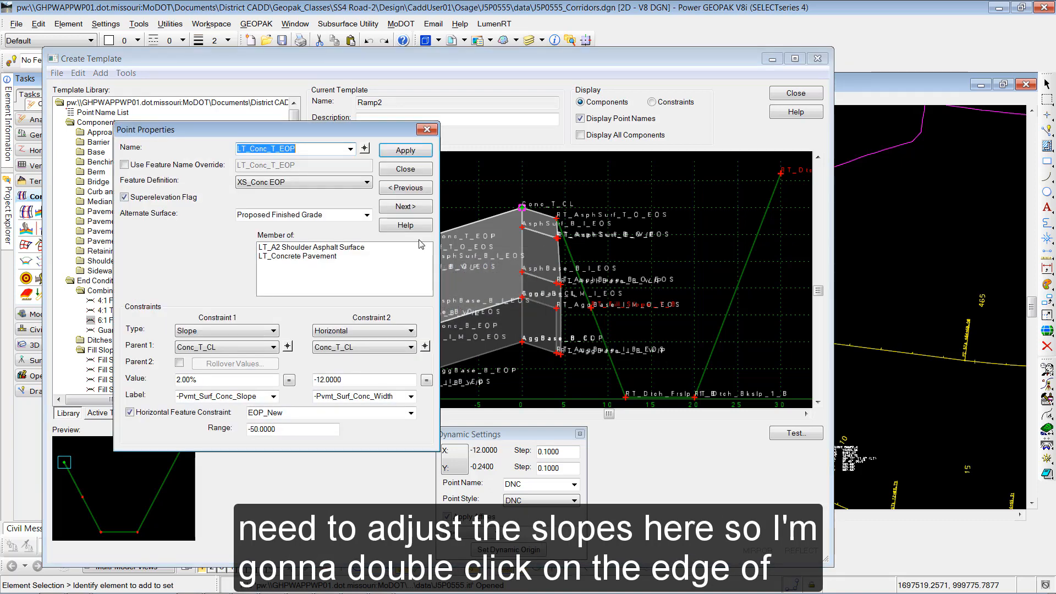
double_click(180, 379)
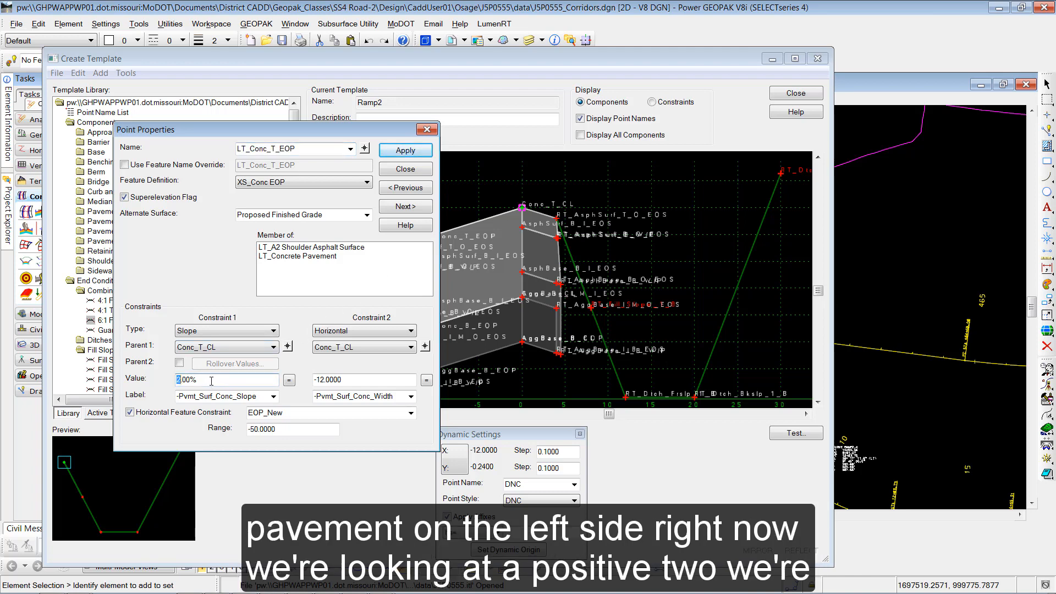
type("-")
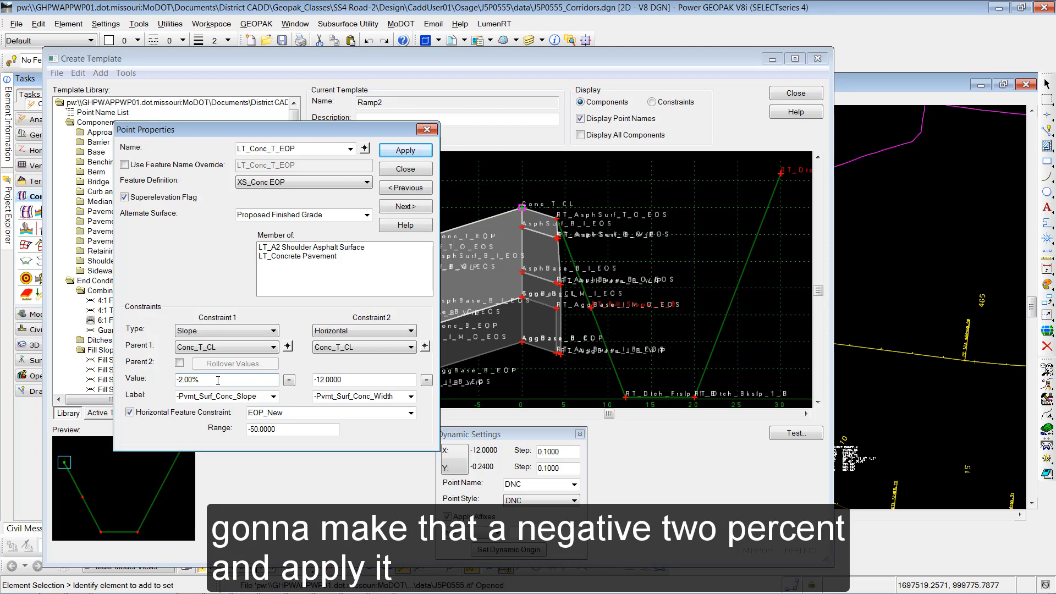
left_click(404, 154)
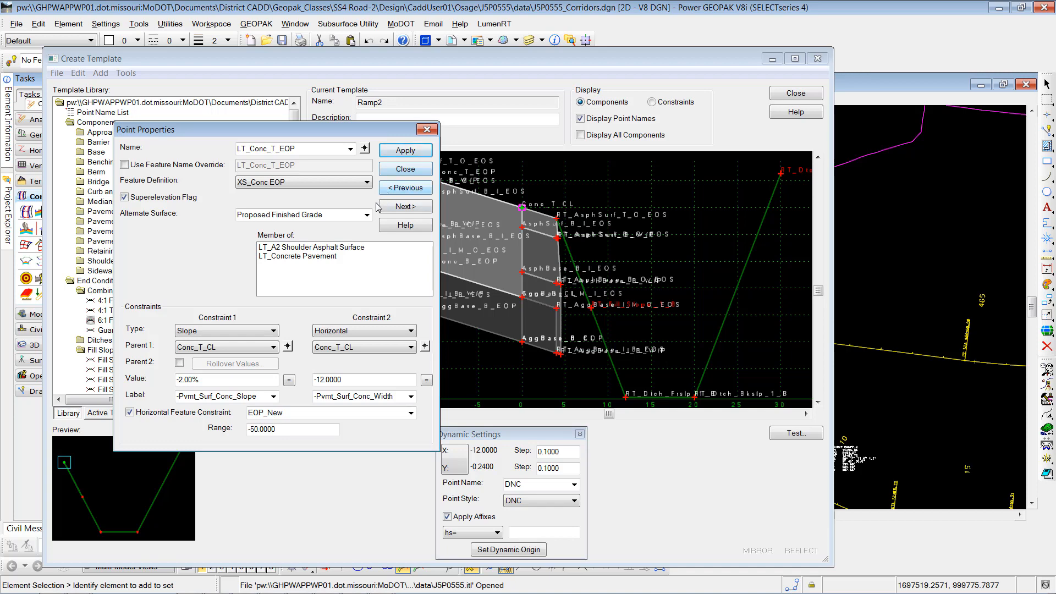
left_click(404, 170)
- Open point LT_AsphSurf_T_O_EOS's properties to check its Vector-Offset constraint, then close the dialog
mouse_move(384, 168)
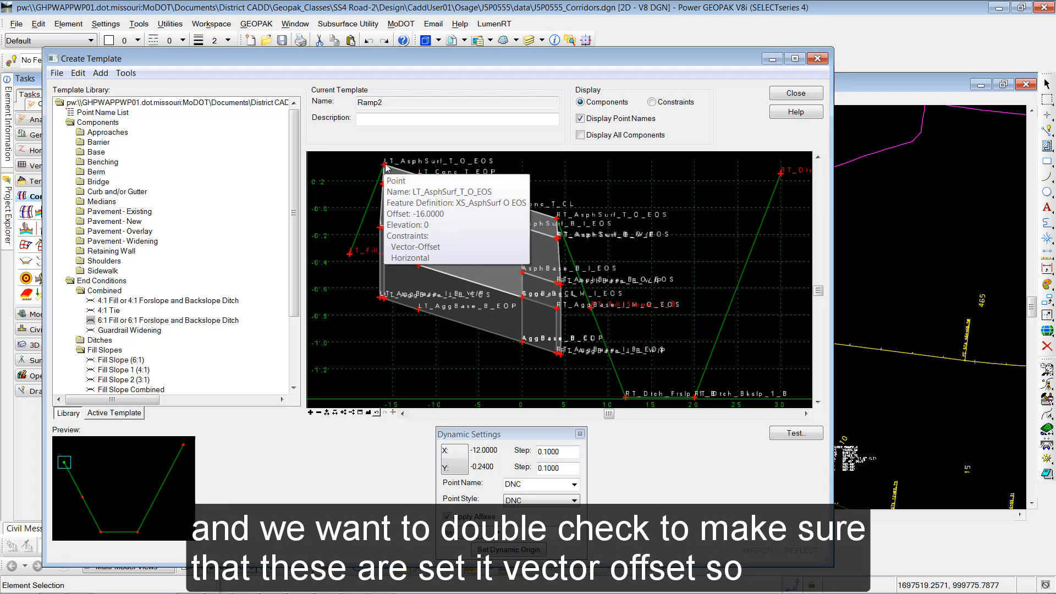
double_click(387, 168)
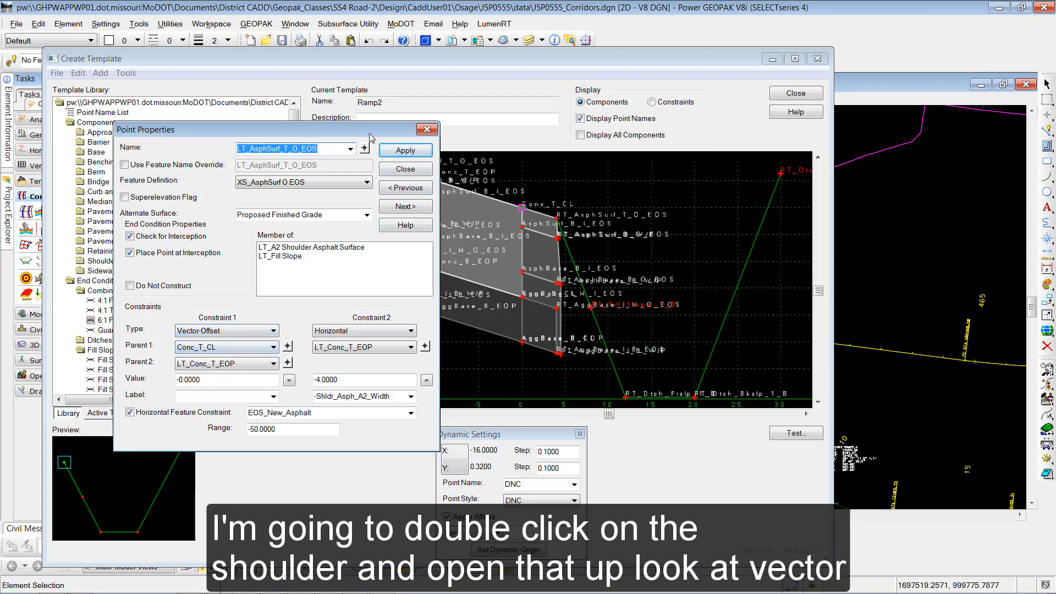
left_click_drag(359, 130, 279, 126)
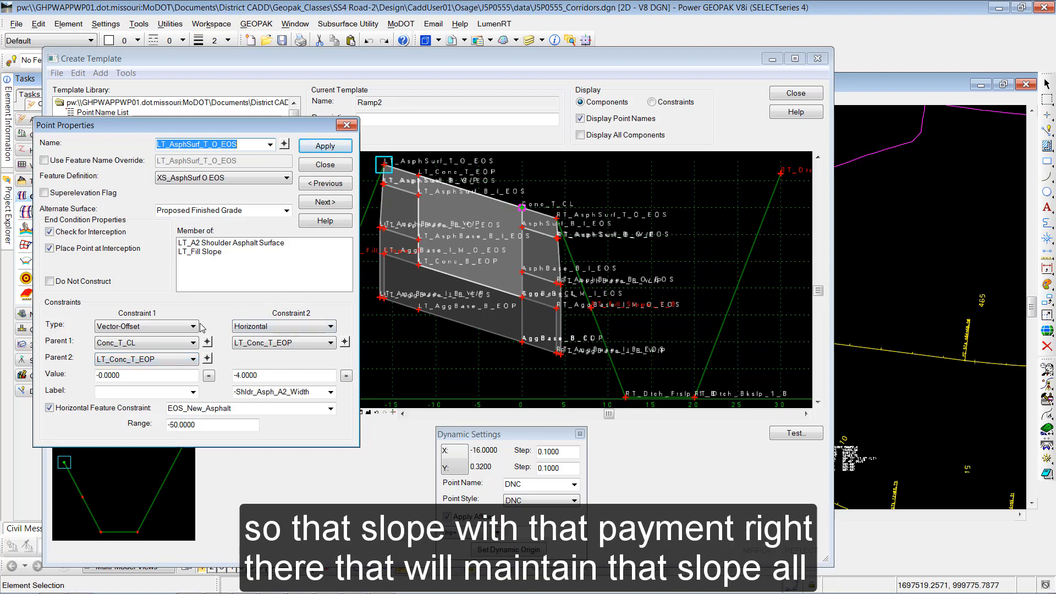
left_click(327, 165)
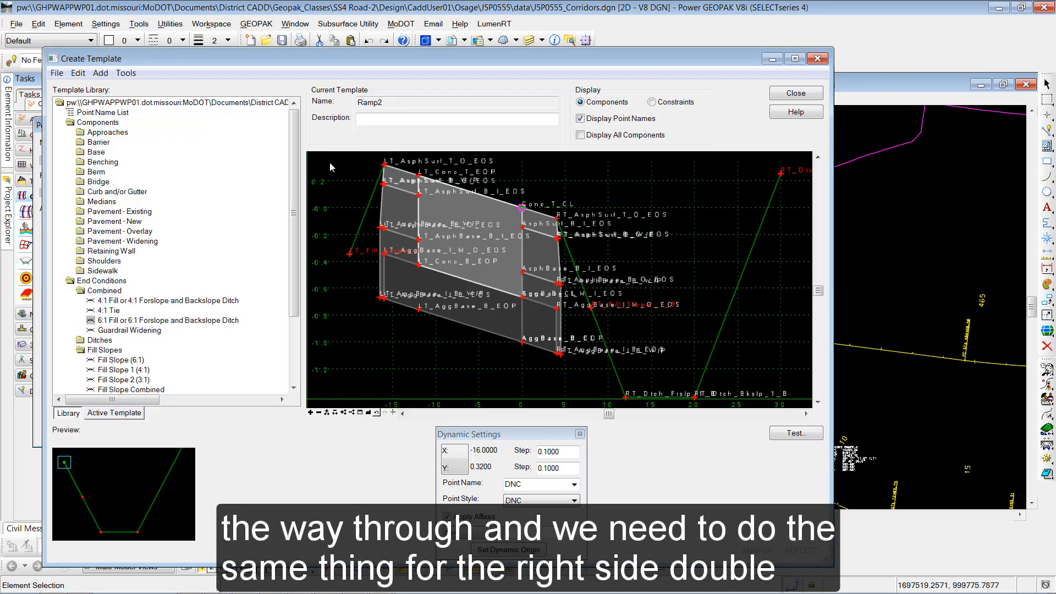
- Constrain point RT_AsphSurf_T_O_EOS by Vector-Offset between Conc_T_CL and LT_Conc_T_EOP with value 0, apply, and close
double_click(559, 220)
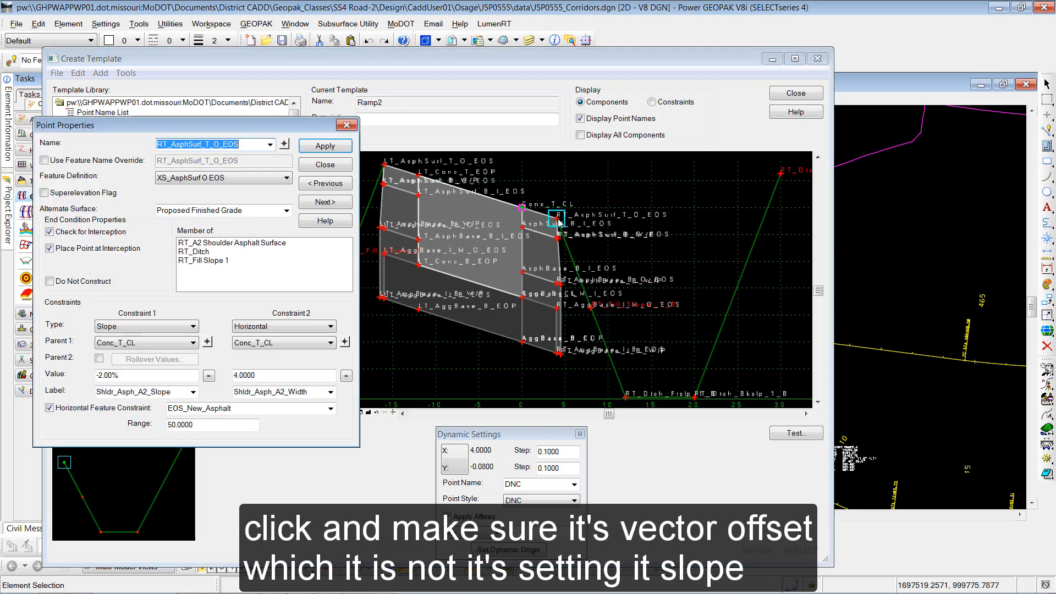
left_click(167, 327)
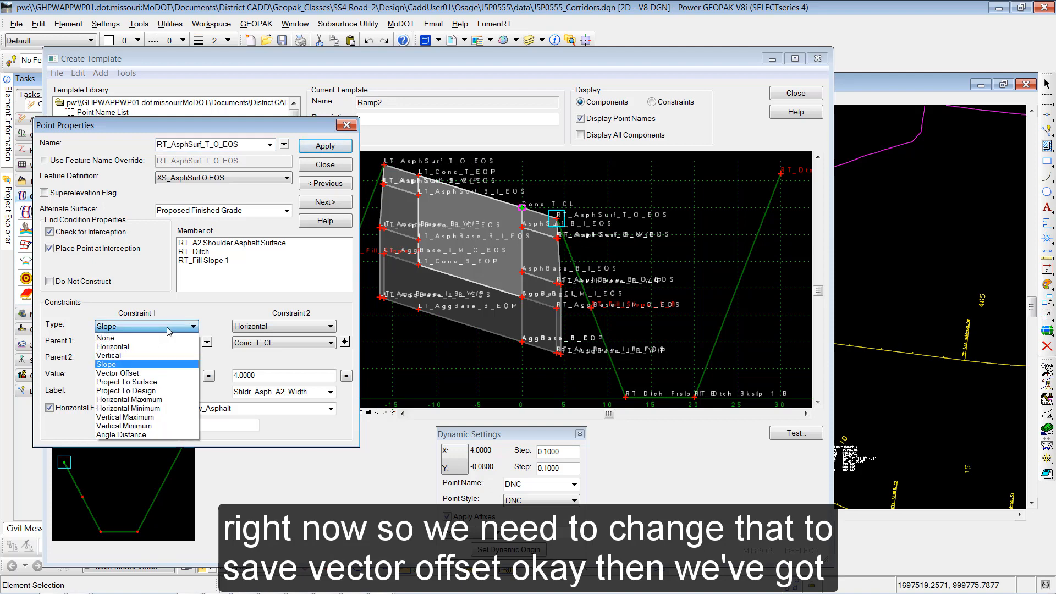
left_click(156, 374)
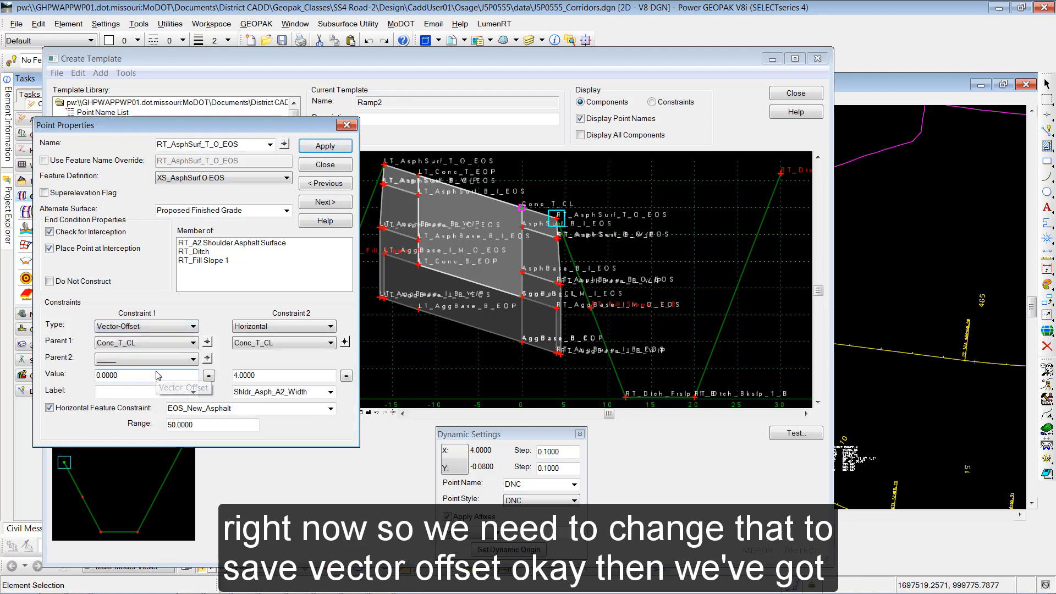
left_click(208, 342)
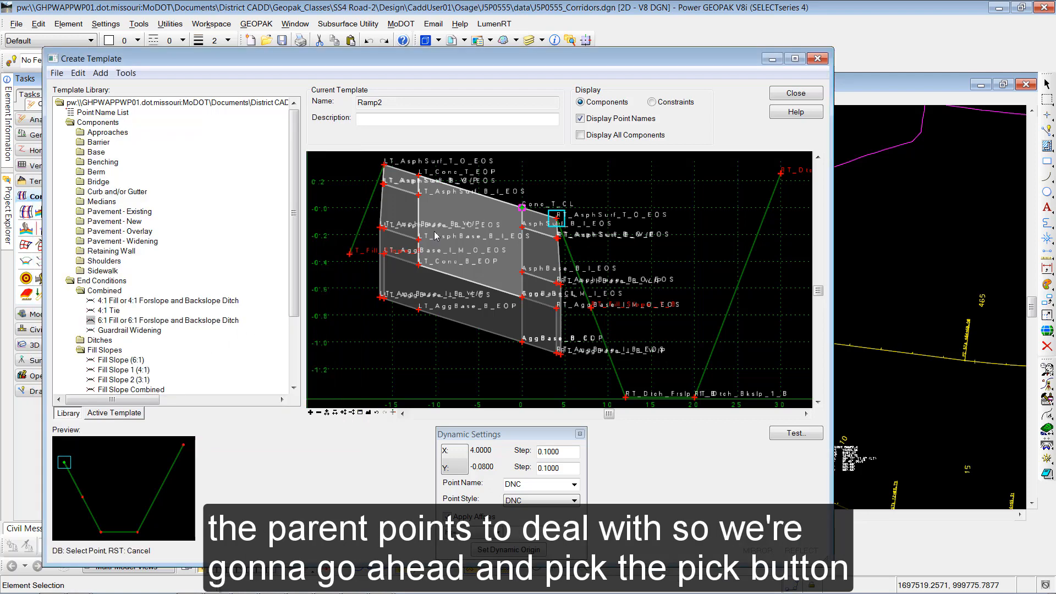
left_click(524, 208)
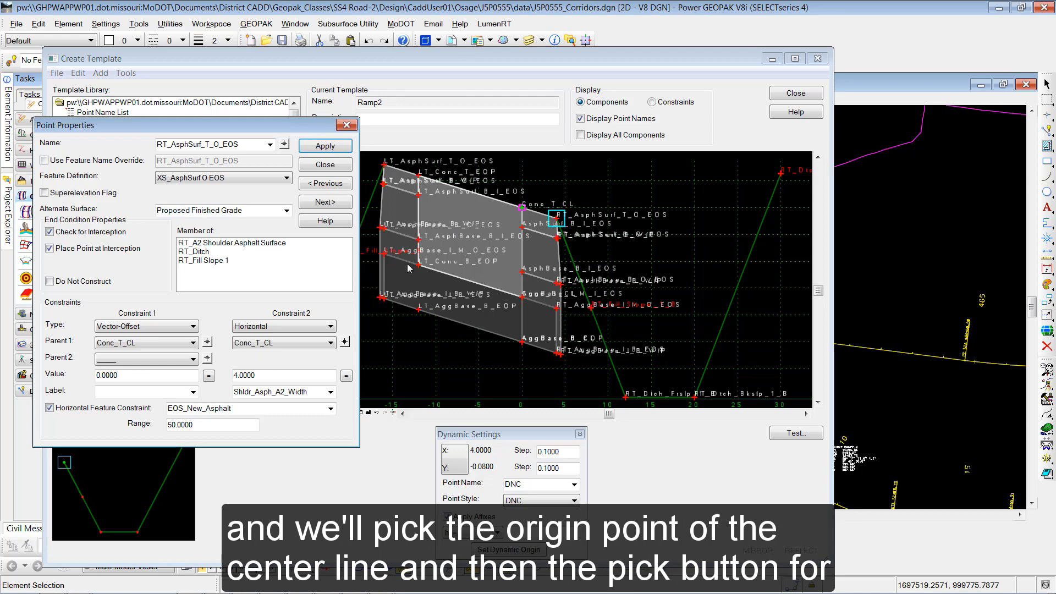
left_click(208, 358)
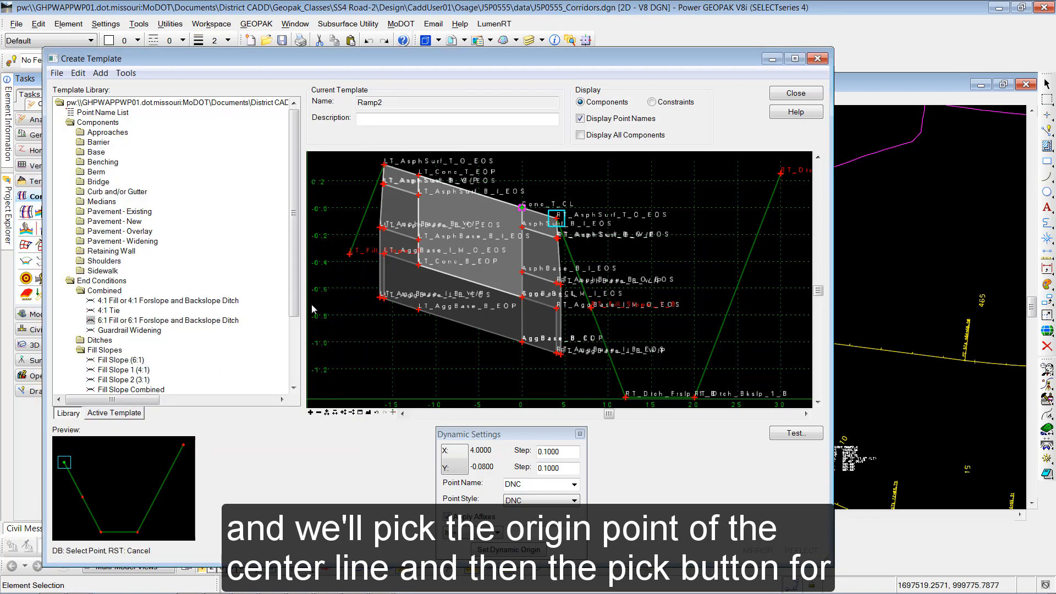
left_click(419, 176)
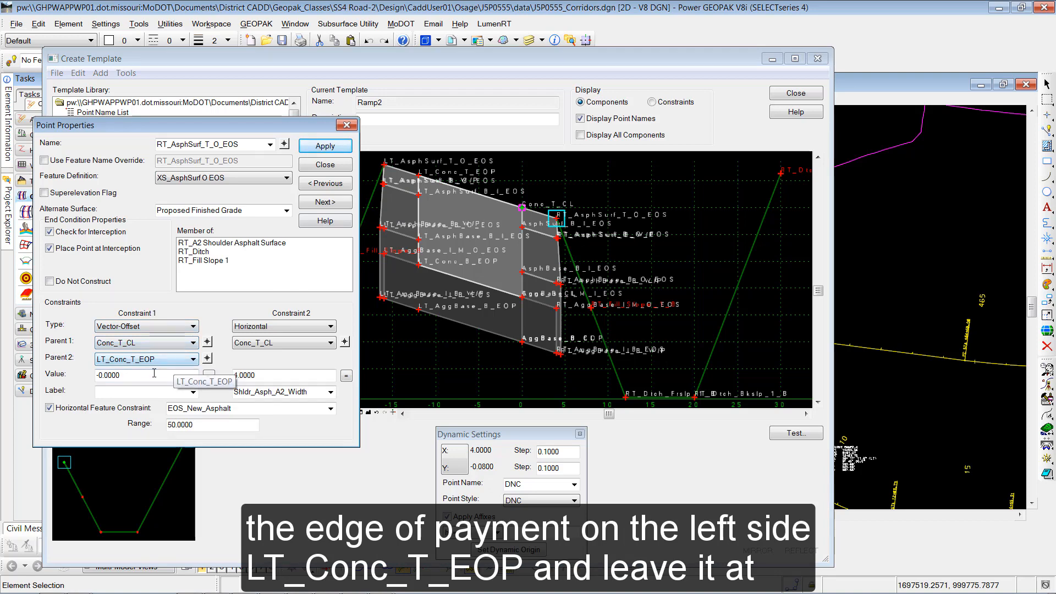
left_click(319, 152)
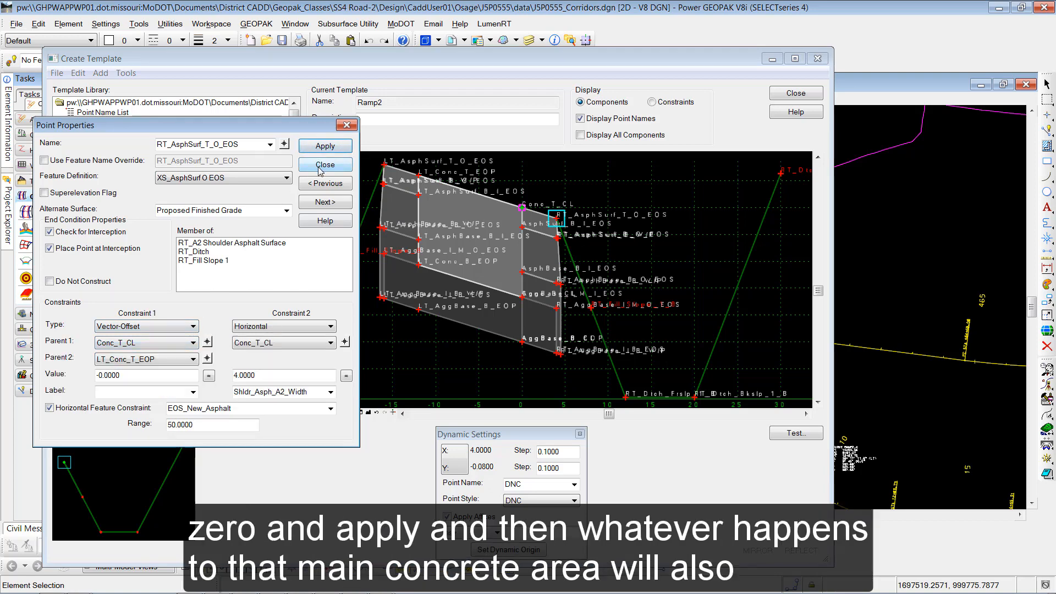
left_click(320, 167)
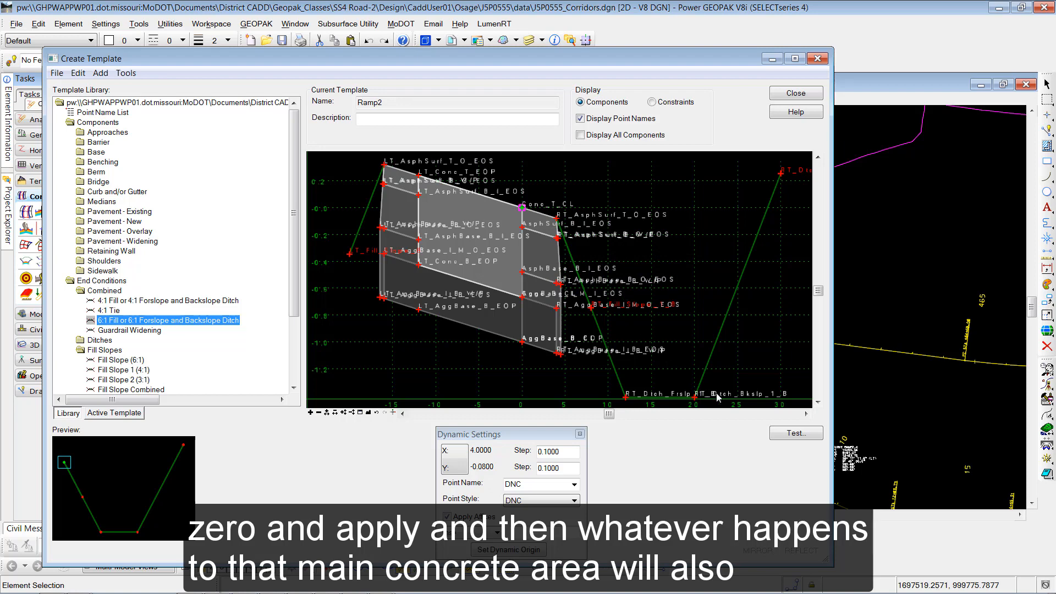
- Test the template's end conditions: check priorities without editing them, draw against the active terrain, then close
left_click(797, 434)
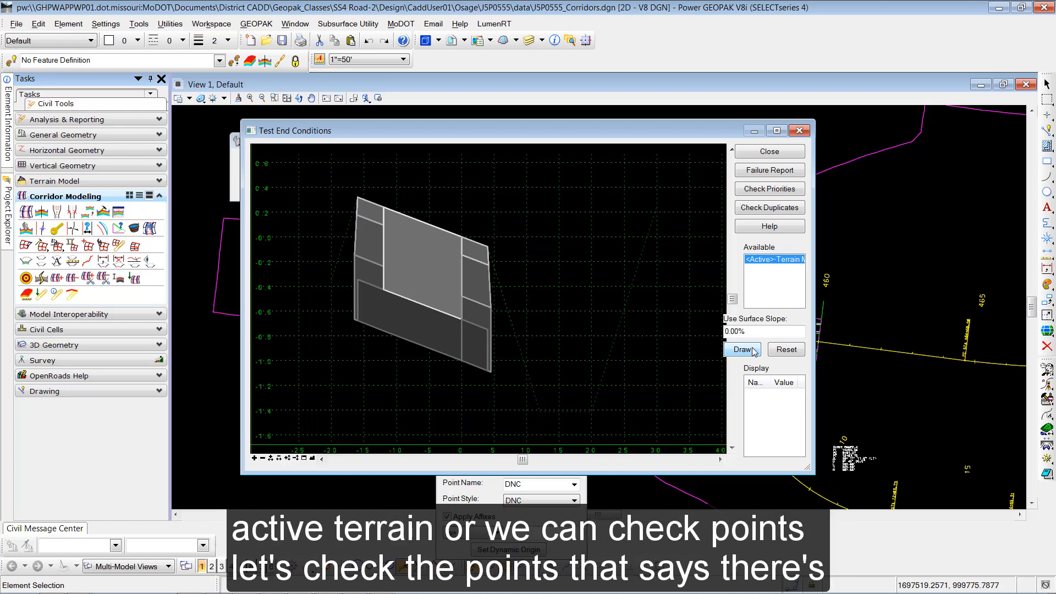
left_click(766, 191)
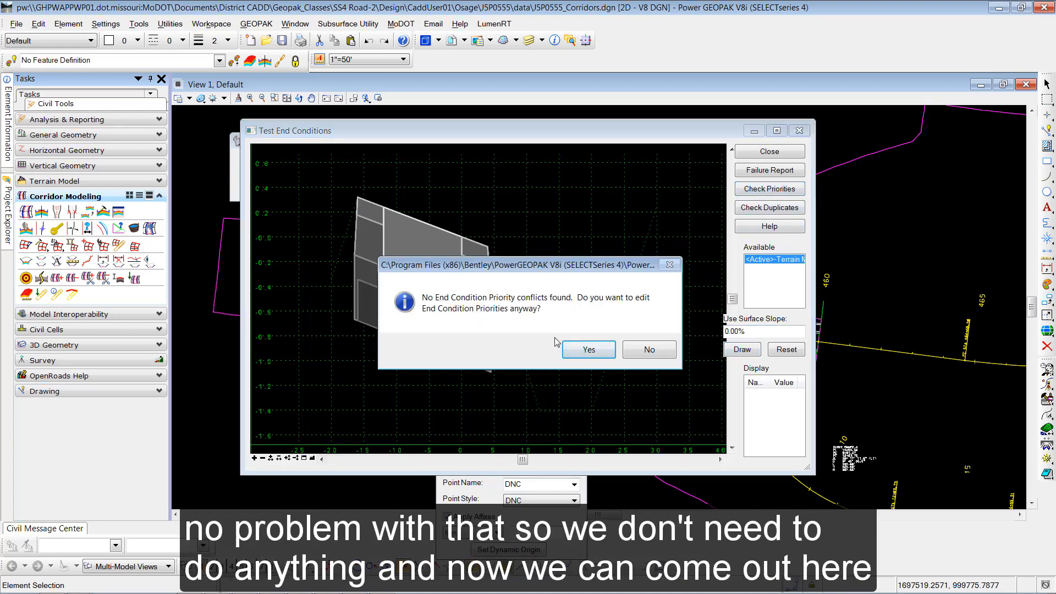
left_click(649, 352)
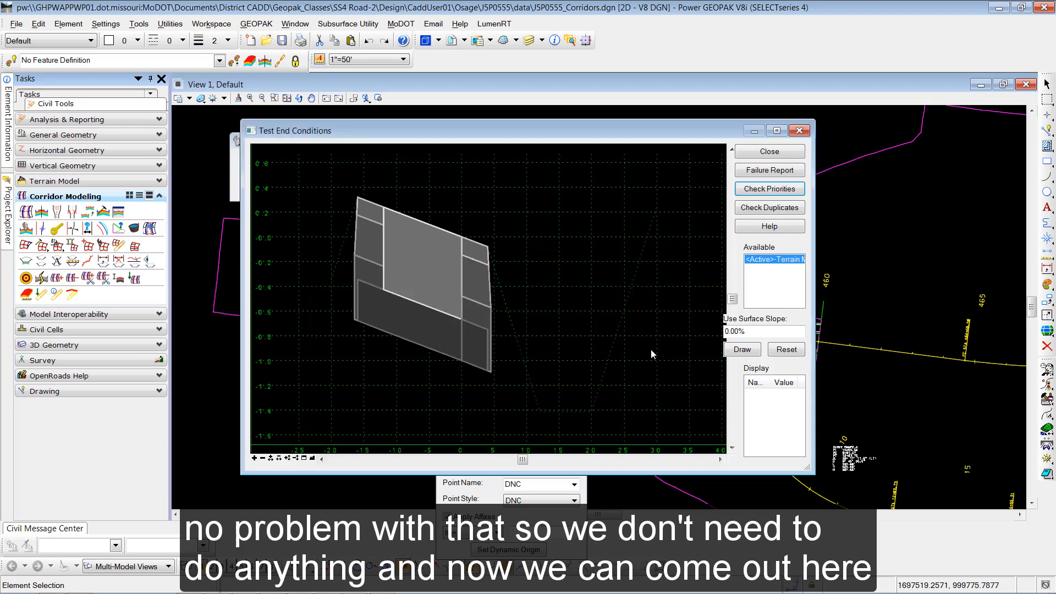
left_click(743, 350)
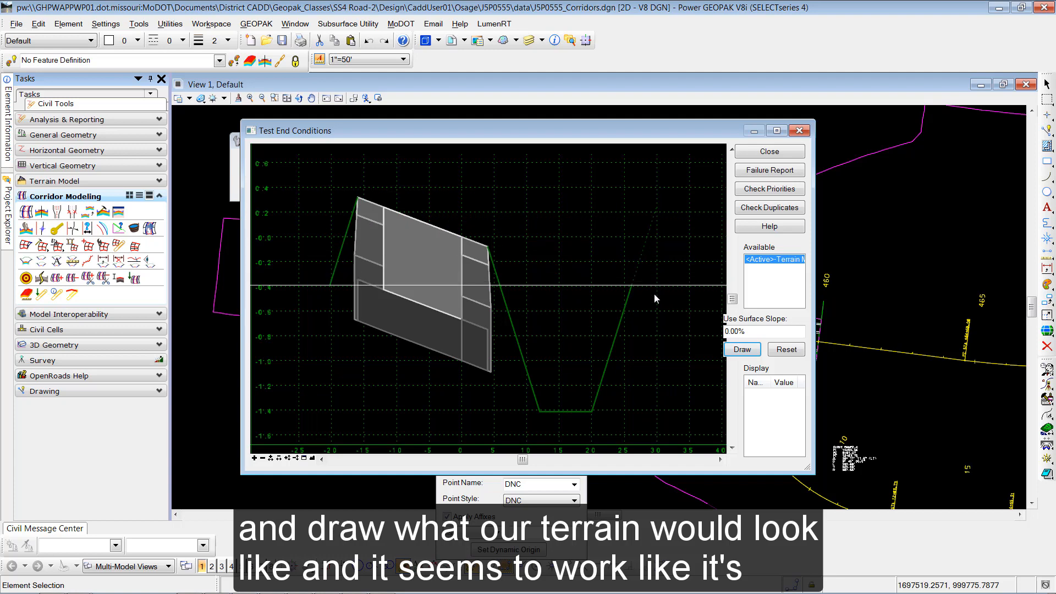
left_click(660, 336)
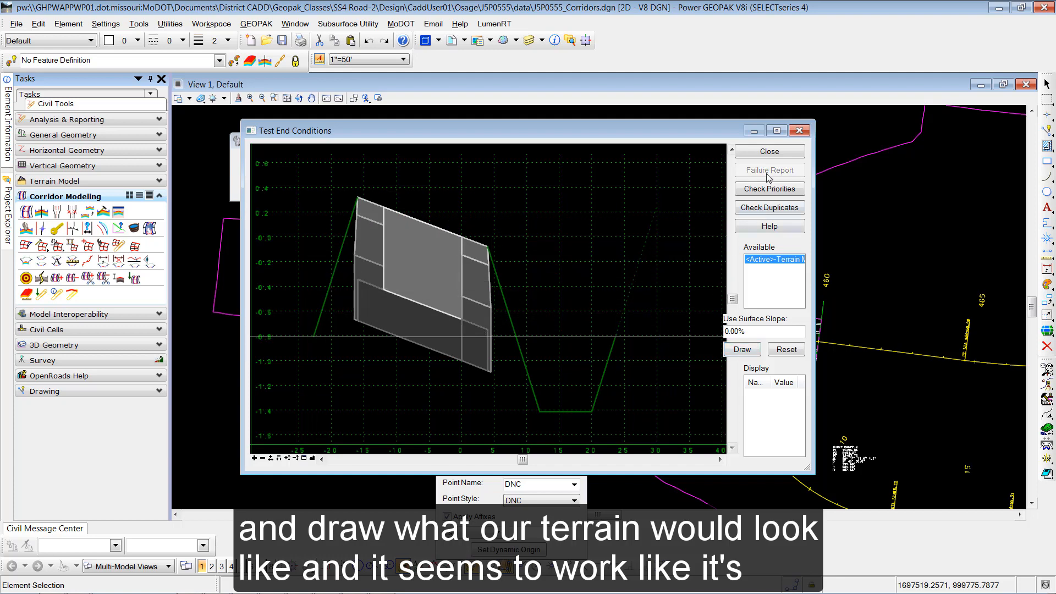
left_click(770, 155)
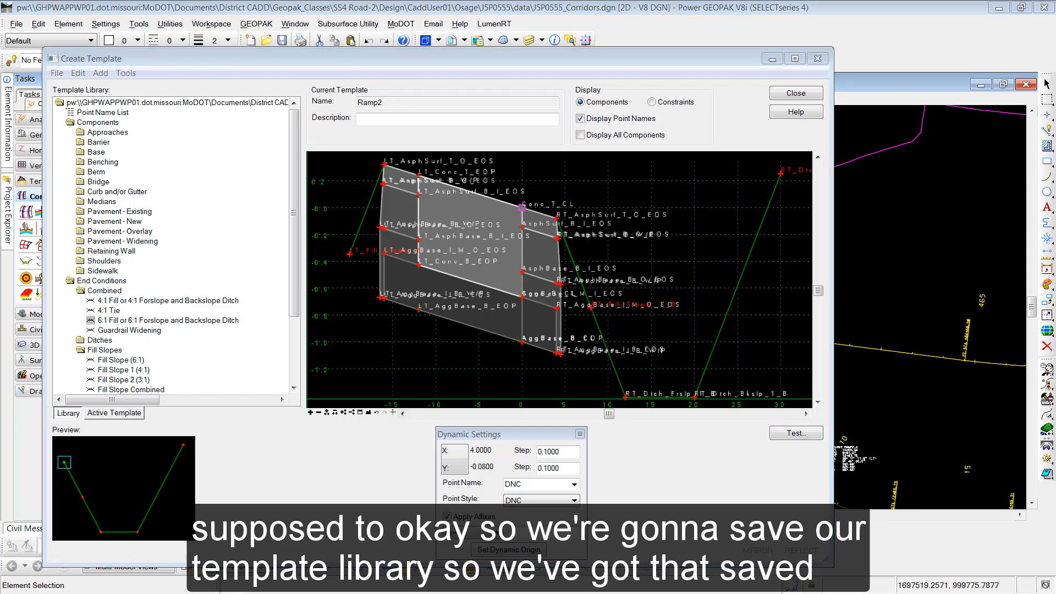
- Save the template library
left_click(60, 74)
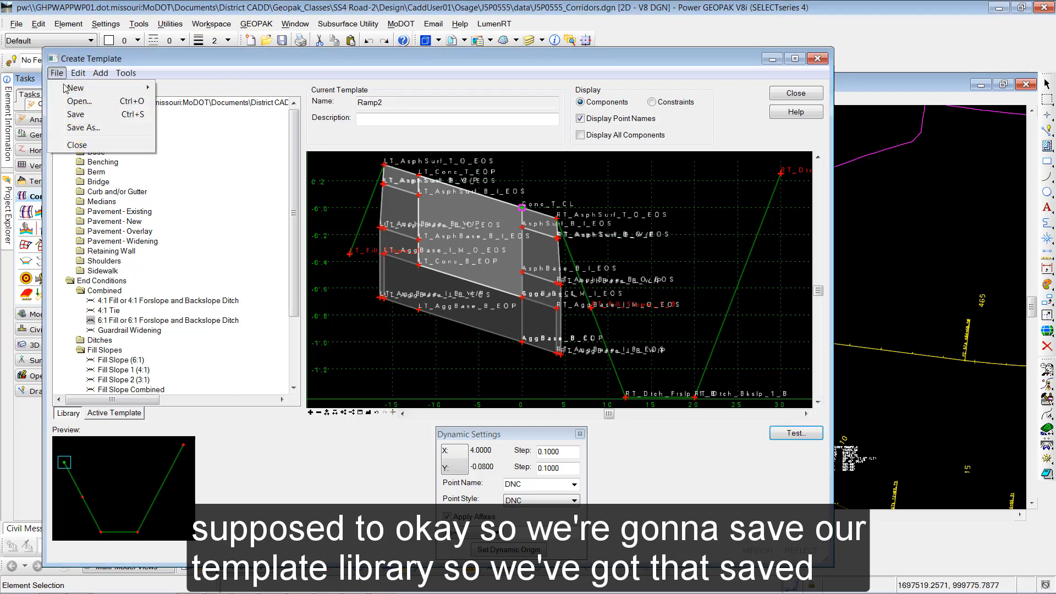
left_click(75, 114)
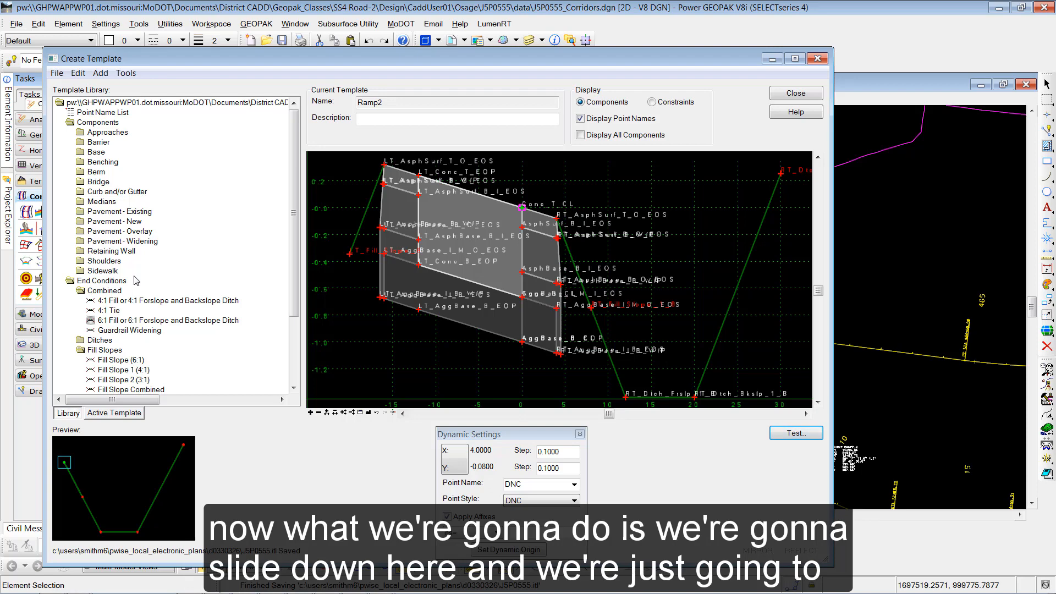
- Copy the Ramp2 template and paste the copy into the Ramp2 folder
left_click_drag(295, 264, 296, 330)
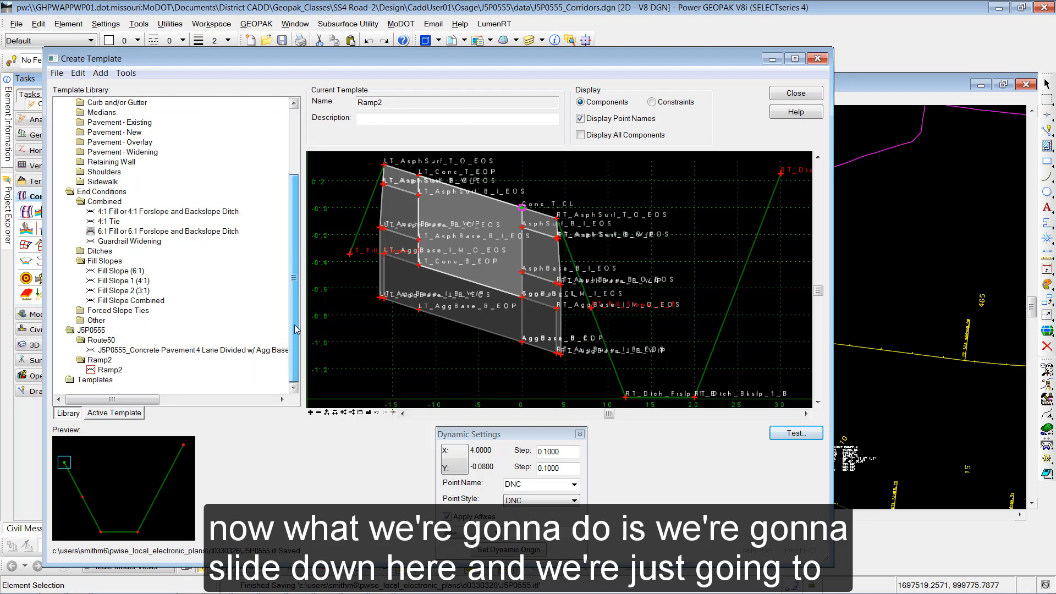
double_click(72, 192)
double_click(70, 124)
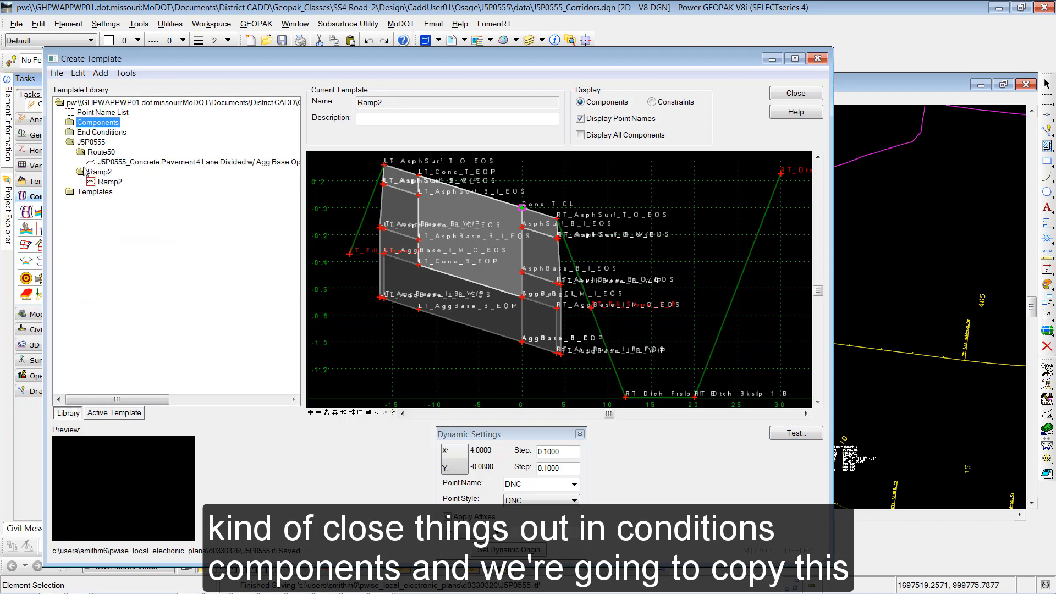
left_click(107, 183)
right_click(112, 184)
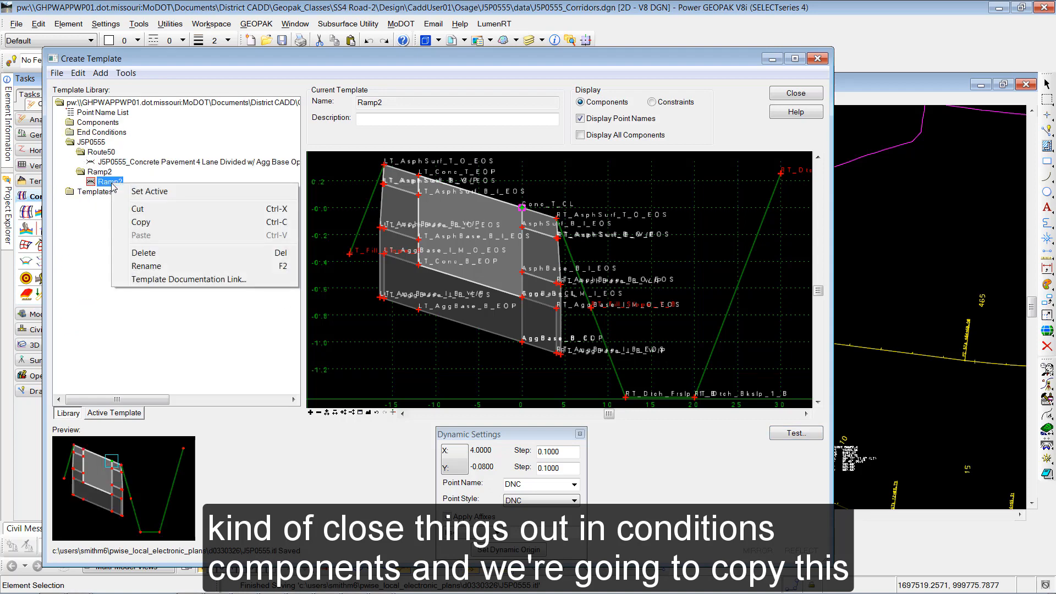
left_click(141, 222)
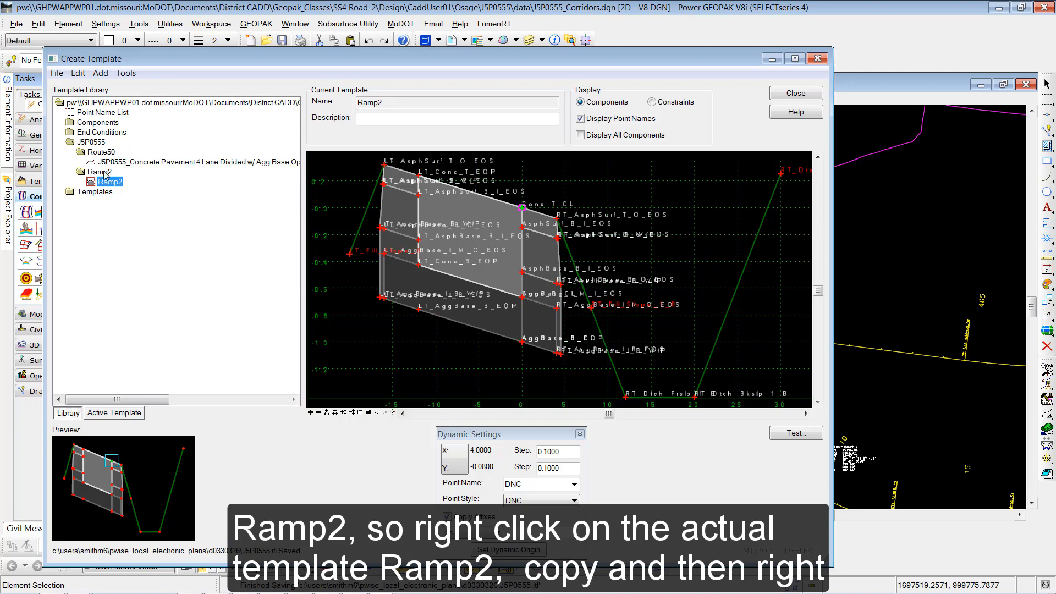
left_click(100, 173)
right_click(104, 175)
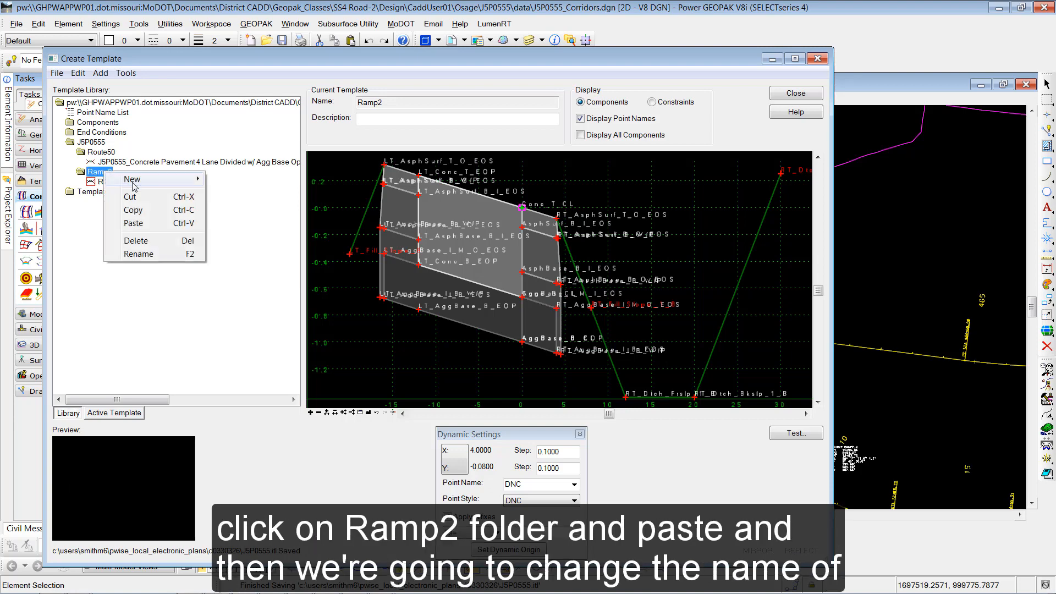
left_click(132, 223)
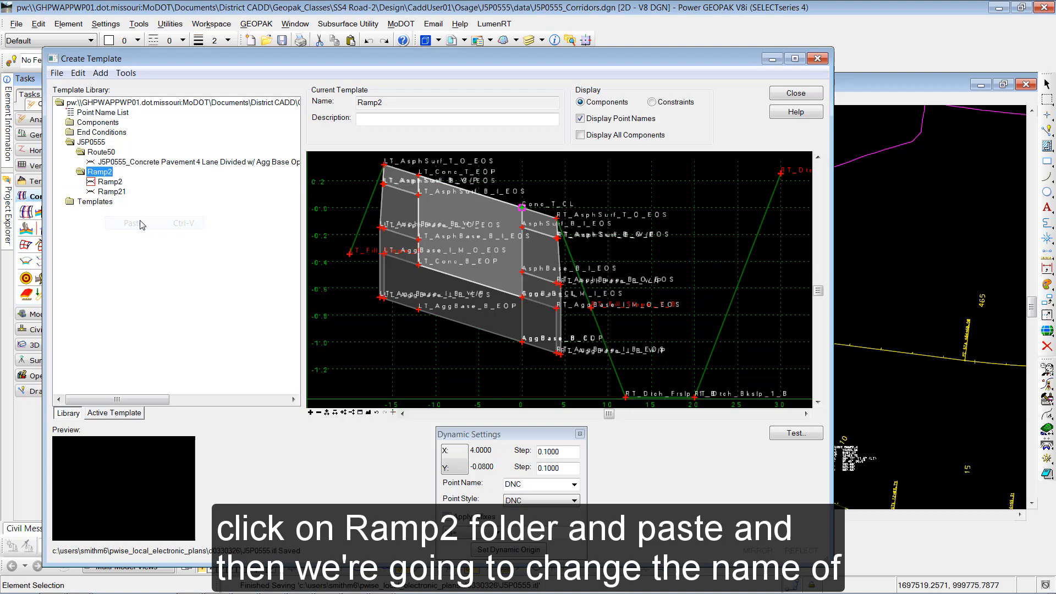
left_click(112, 192)
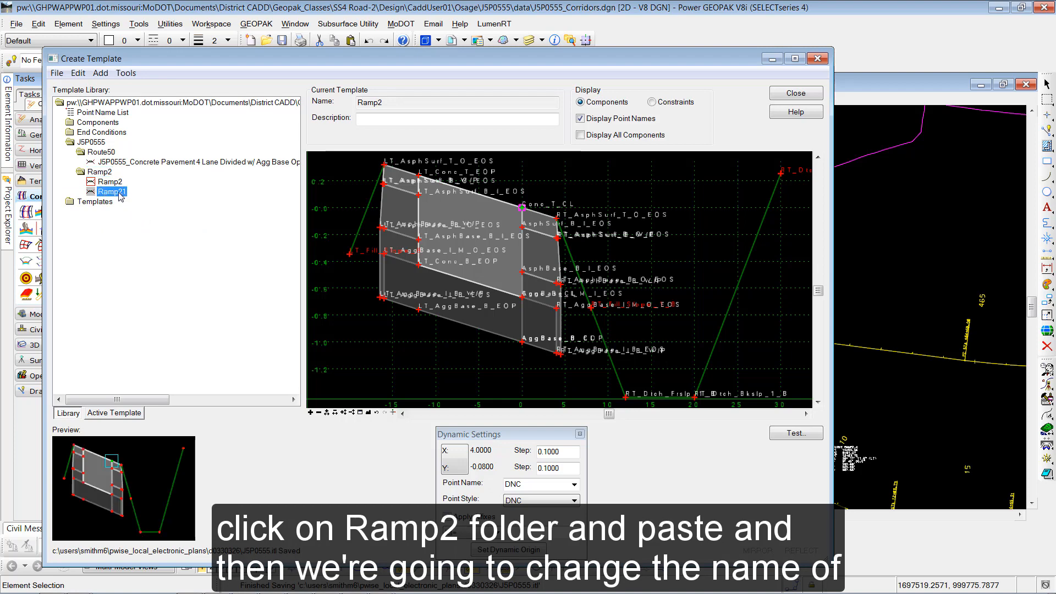
- Rename the copied template as Ramp2 - No LT Shoulder
left_click(122, 192)
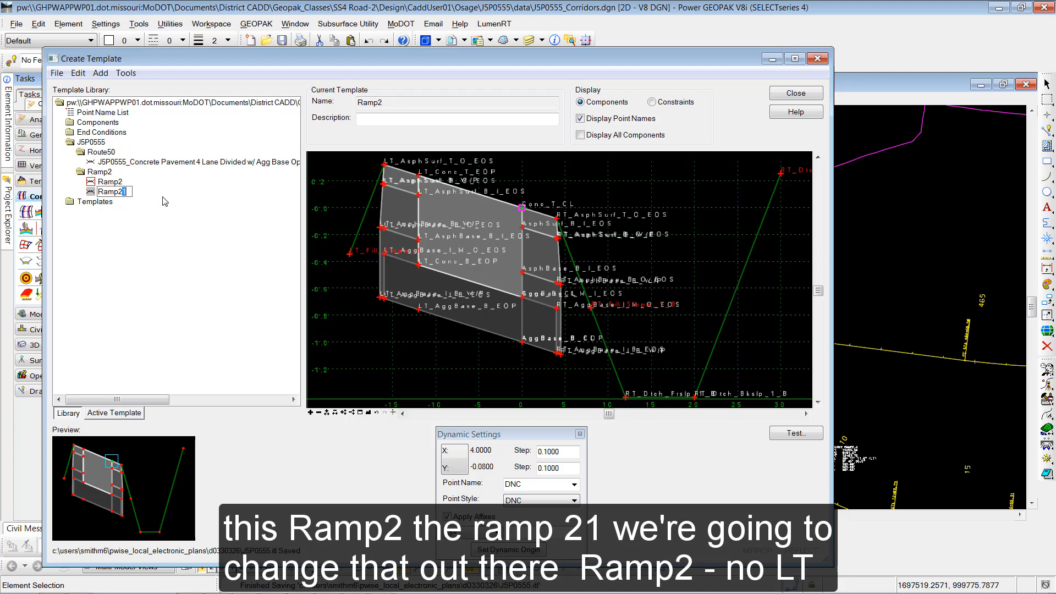
type("- No LT S")
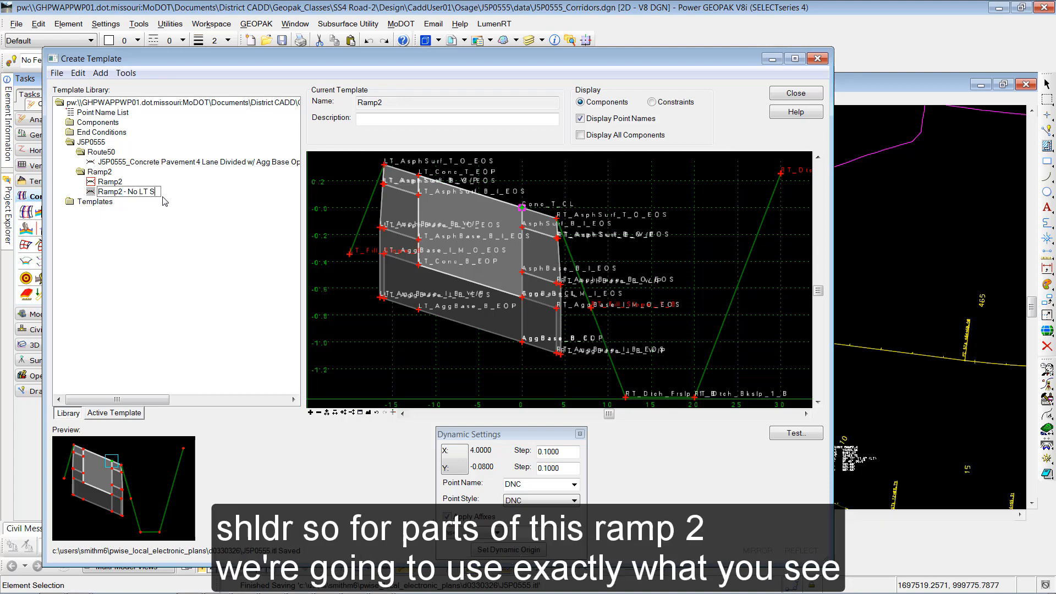
type("houlder")
key("Return")
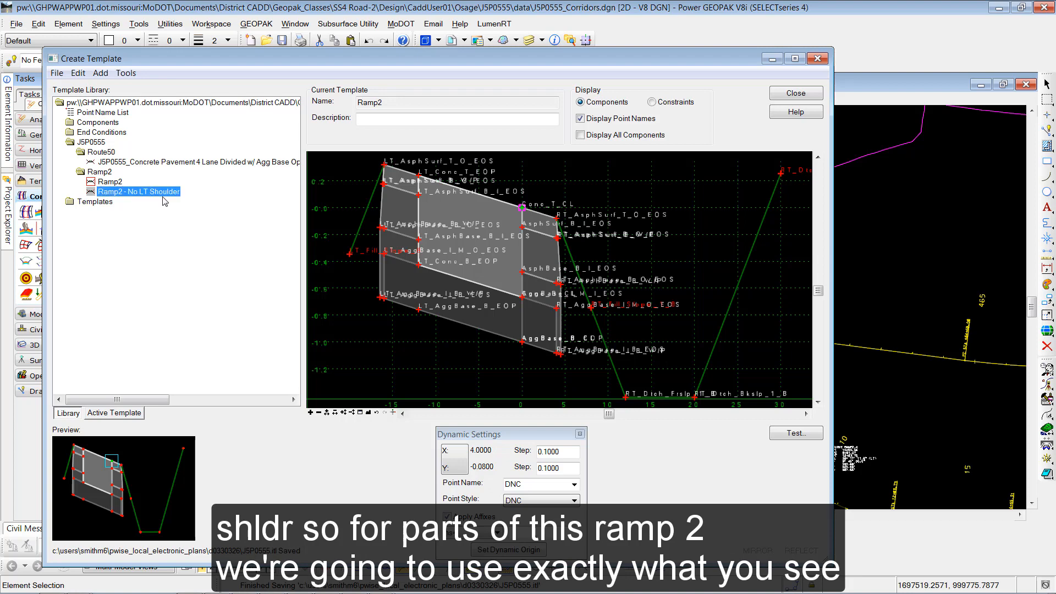
- Open Ramp2 - No LT Shoulder and delete the left shoulder components by drawing a line through them
double_click(133, 194)
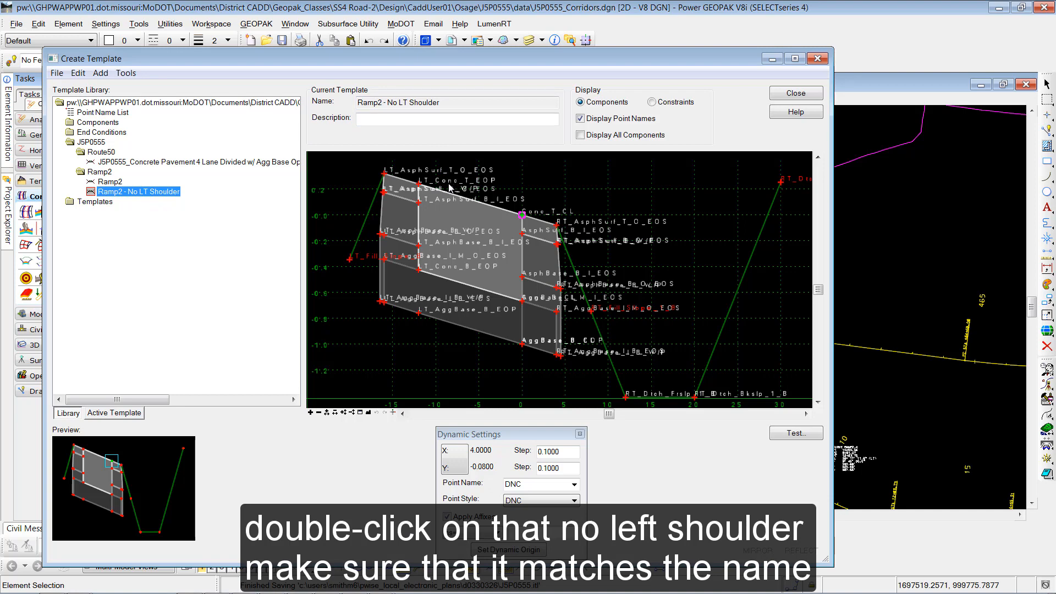
right_click(544, 181)
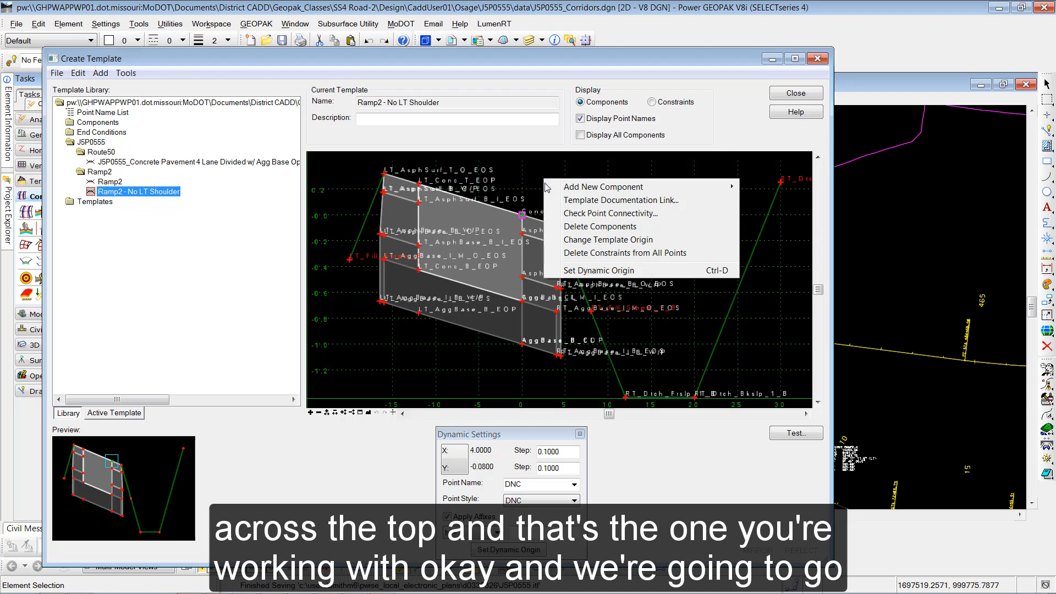
left_click(597, 228)
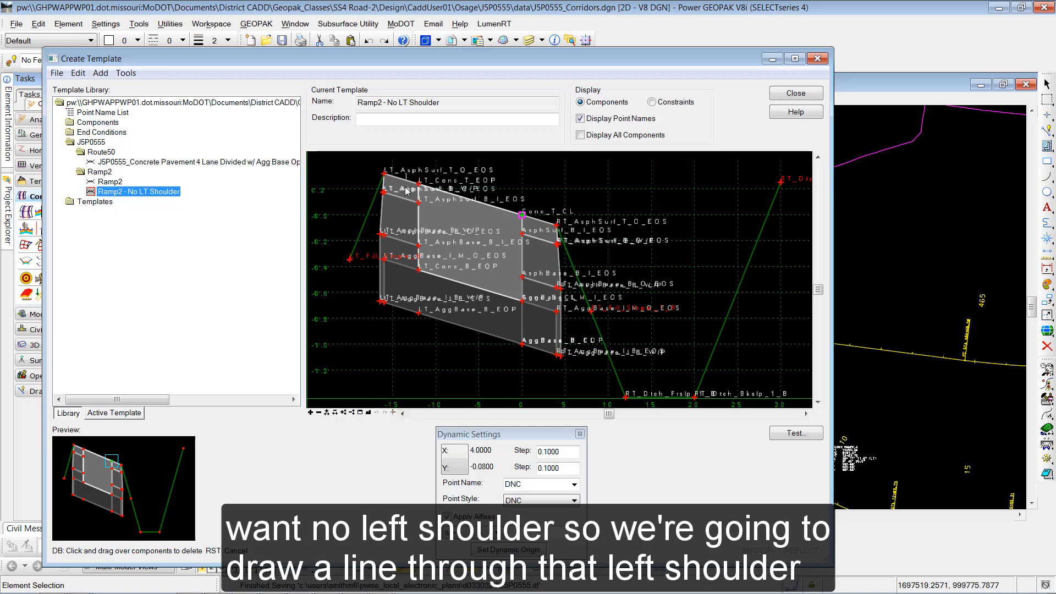
mouse_move(380, 253)
left_mouse_down()
mouse_move(359, 236)
mouse_move(353, 209)
mouse_move(401, 192)
left_mouse_up()
left_click_drag(391, 240, 390, 242)
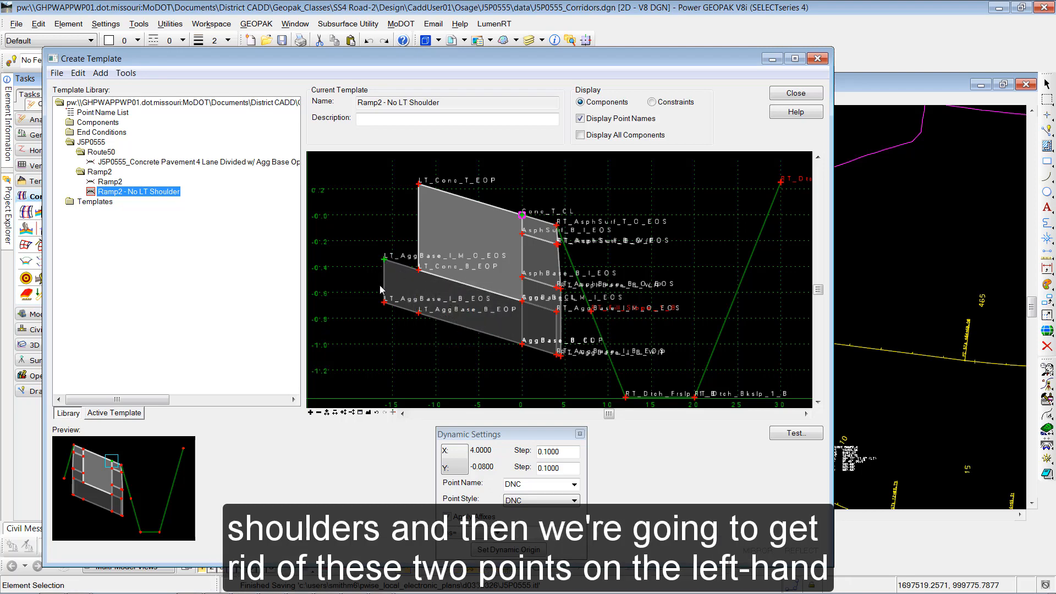
- Delete the two leftover outer points LT_AggBase_I_M_O_EOS and LT_AggBase_I_B_EOS on the left side
right_click(386, 262)
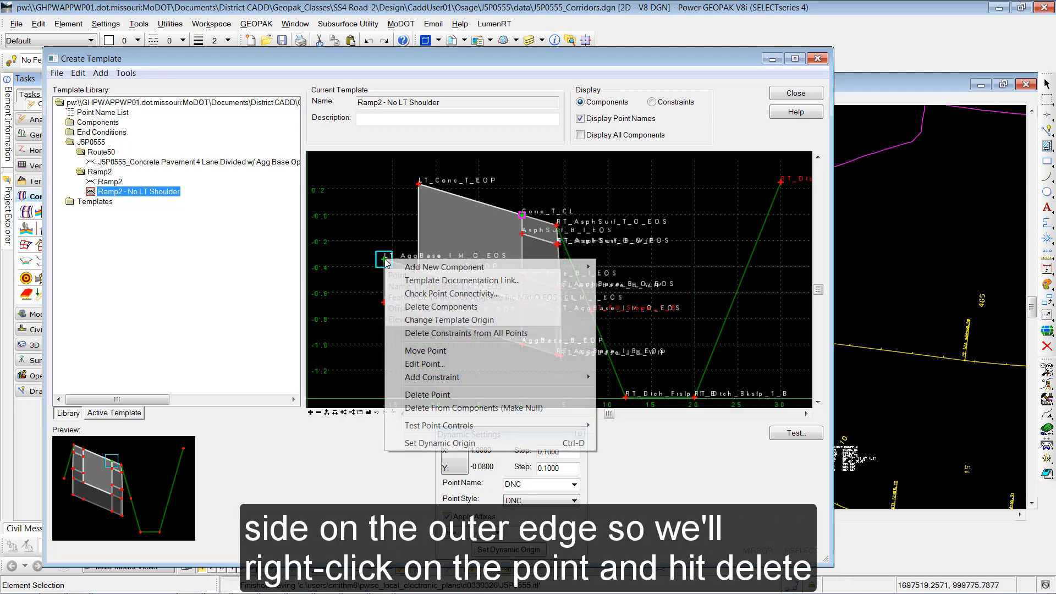
left_click(425, 395)
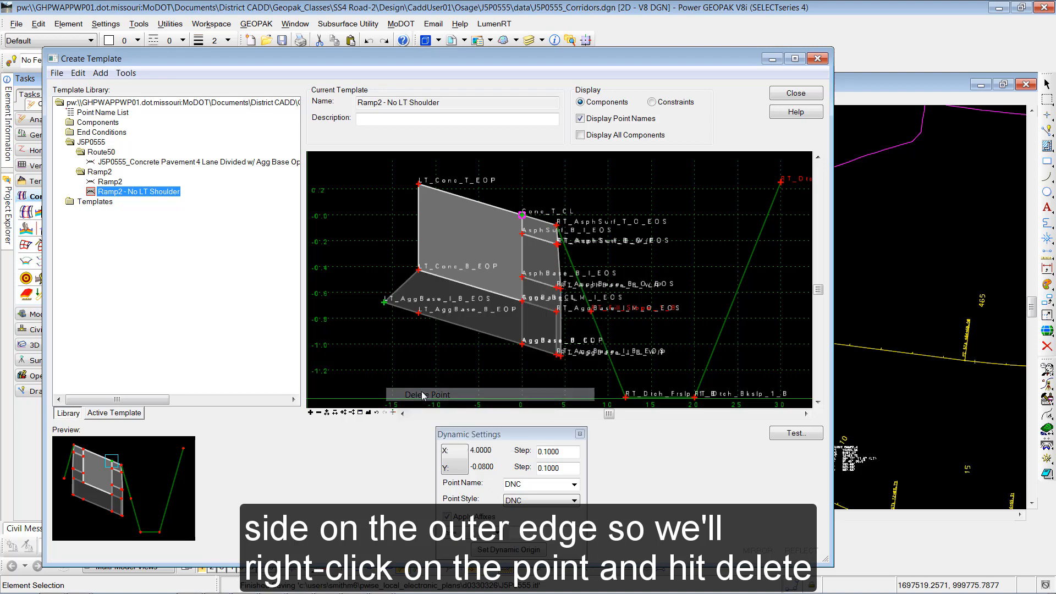
right_click(385, 305)
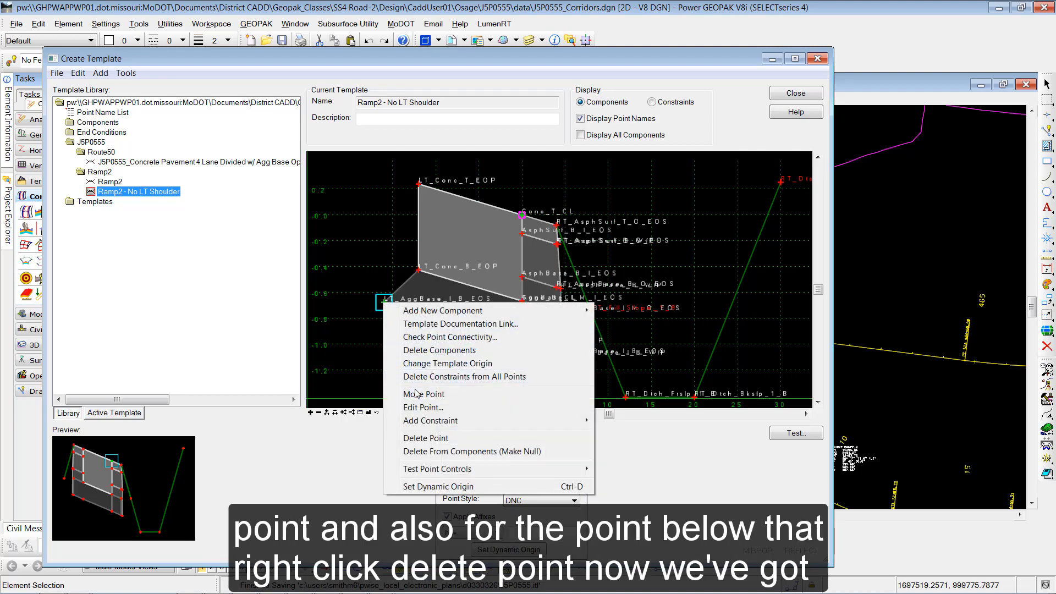
left_click(431, 438)
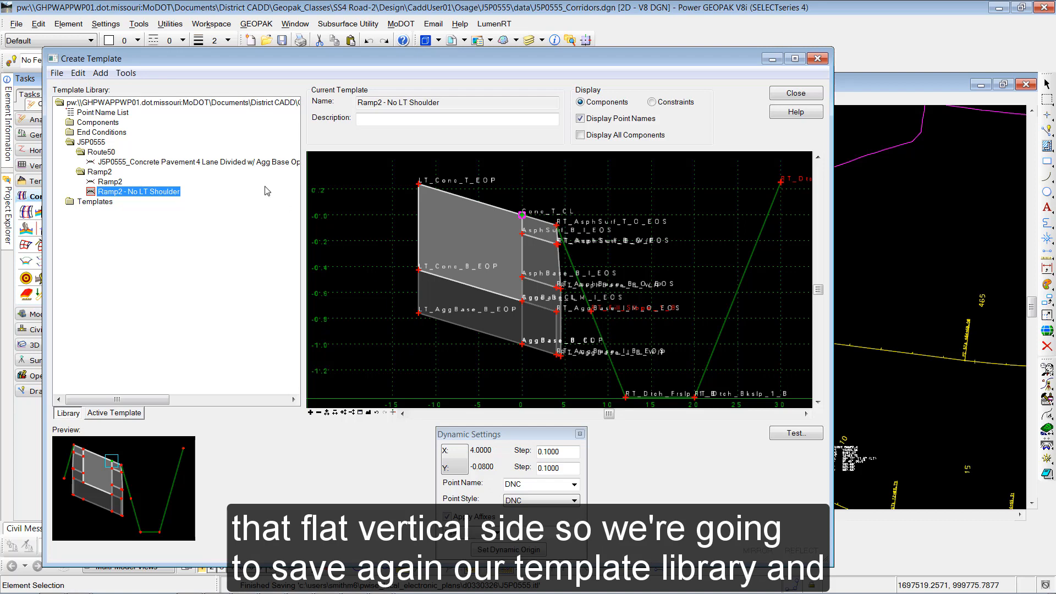
- Save the template library and close the Create Template dialog
left_click(56, 73)
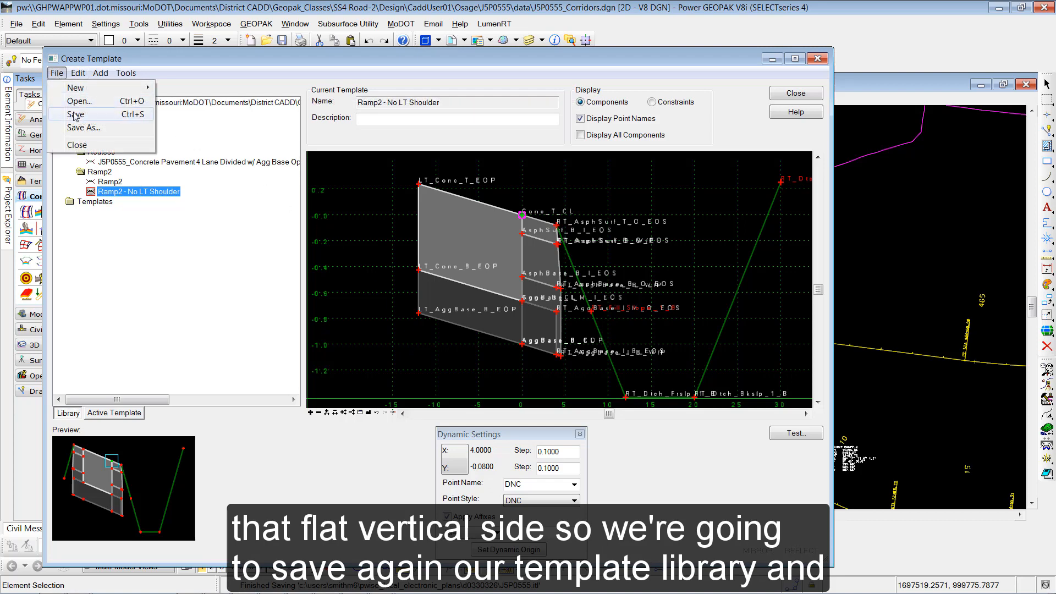
left_click(75, 115)
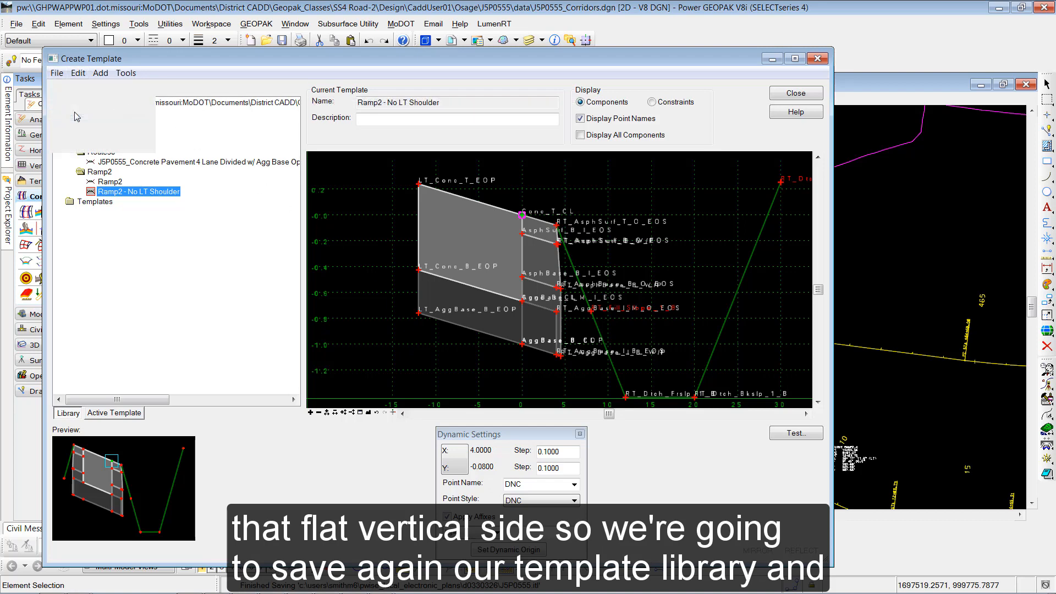
left_click(783, 98)
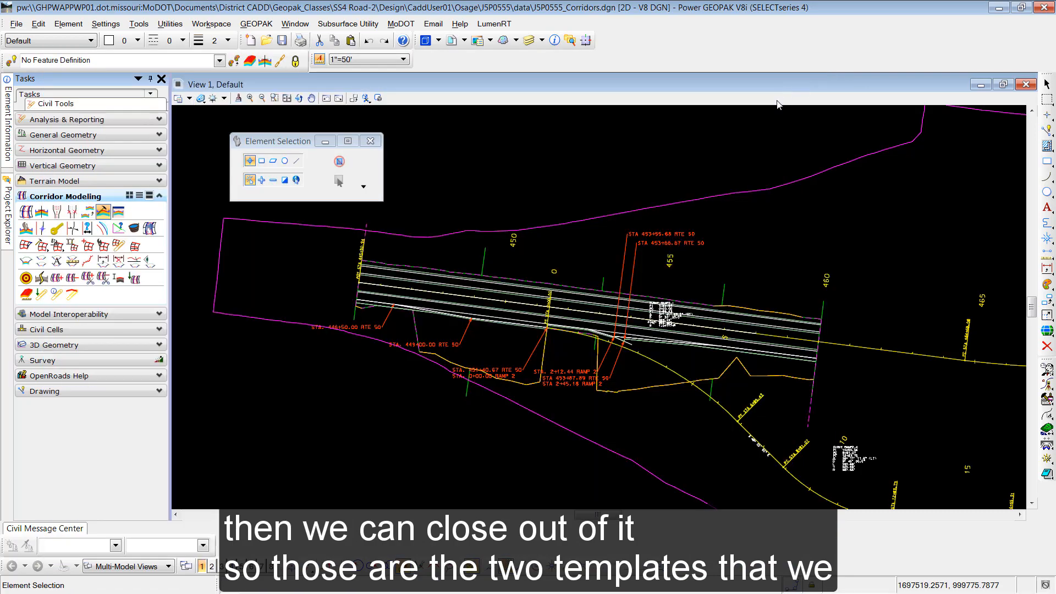